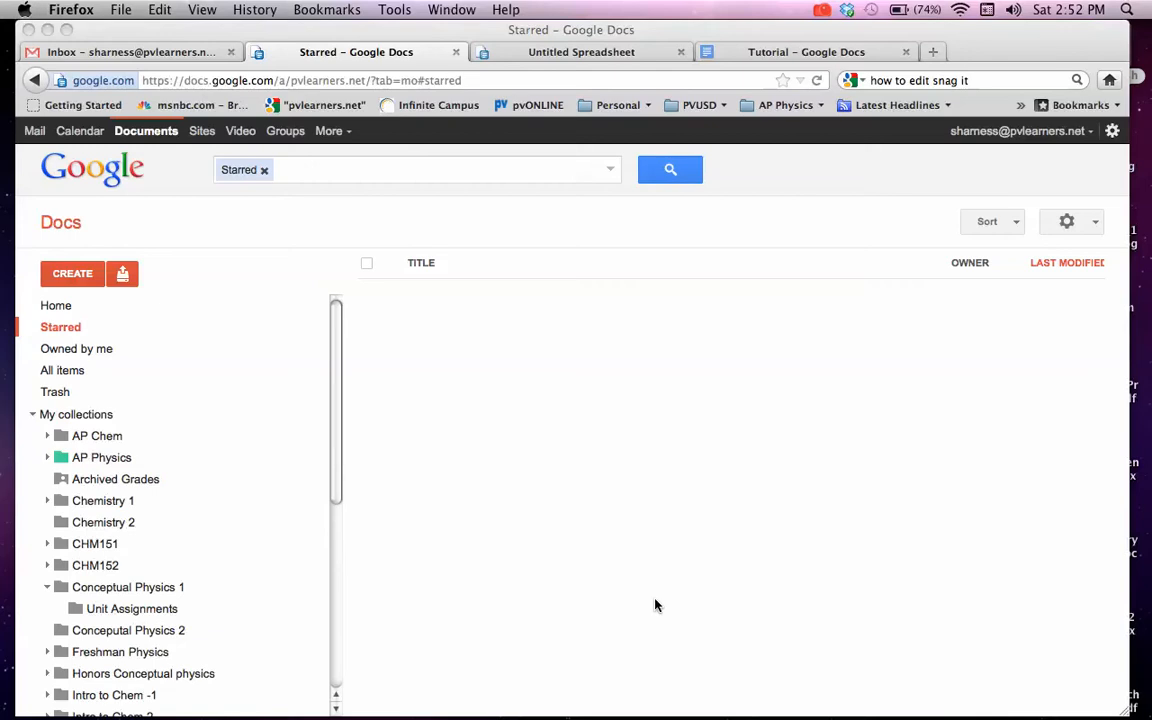
{"action": "left_click", "coordinate": [86, 279]}
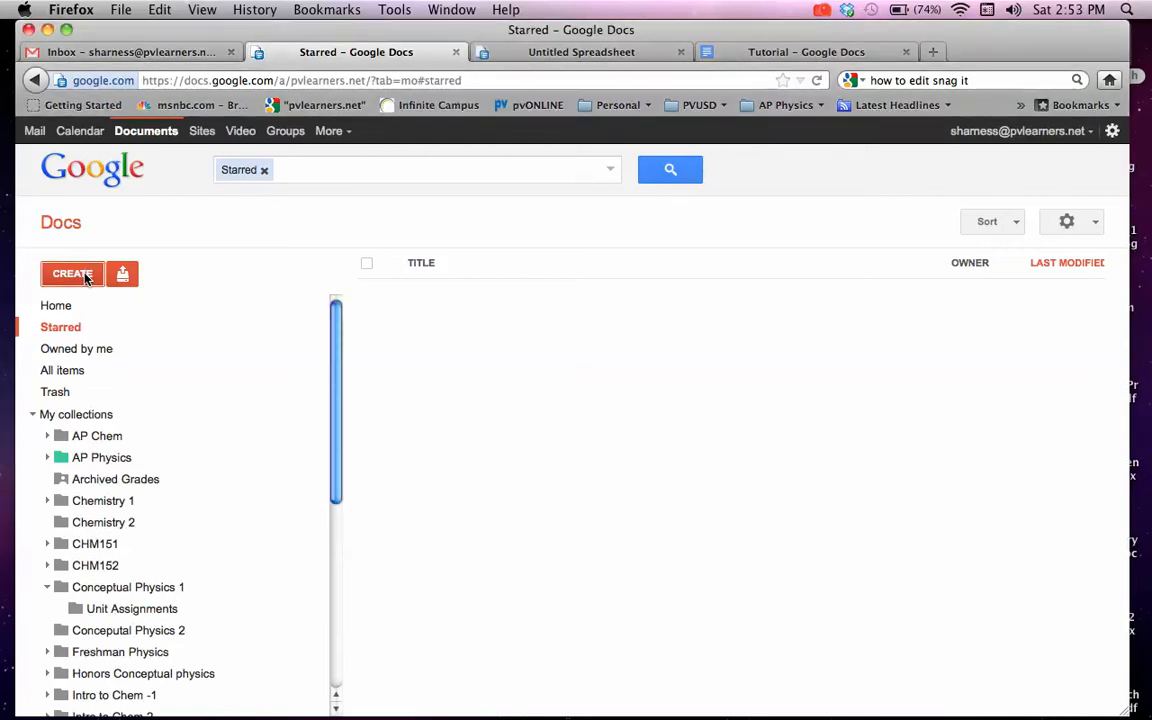
{"action": "left_click", "coordinate": [85, 276]}
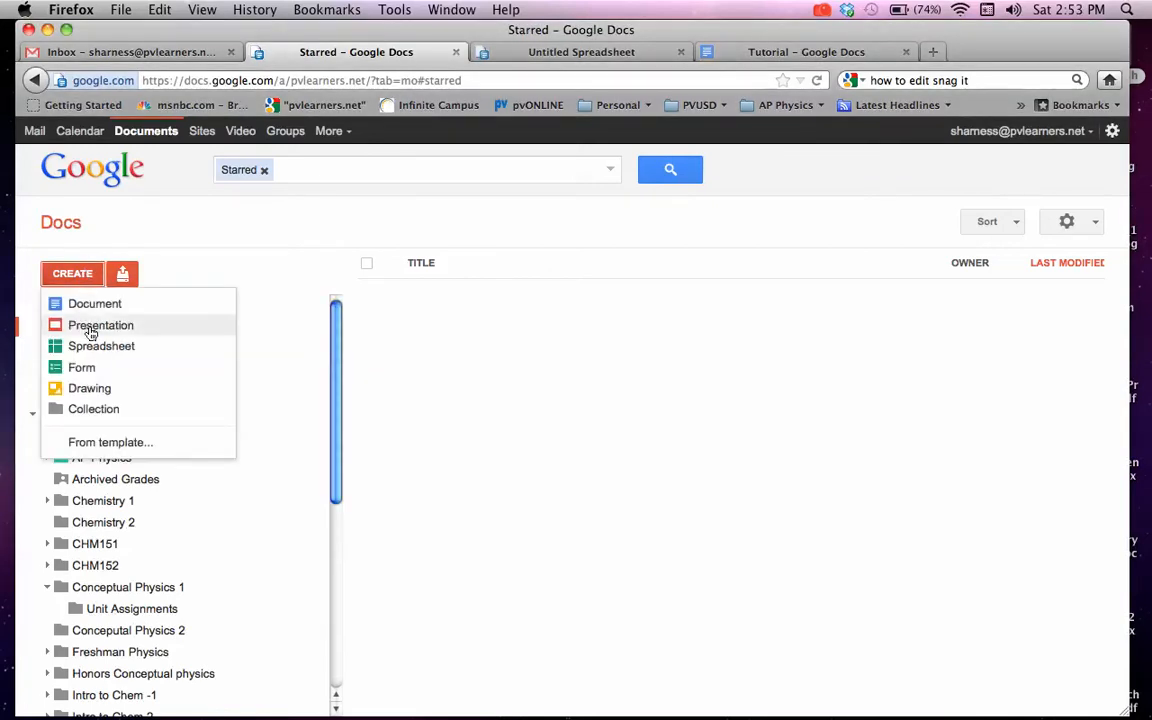
{"action": "left_click", "coordinate": [245, 258]}
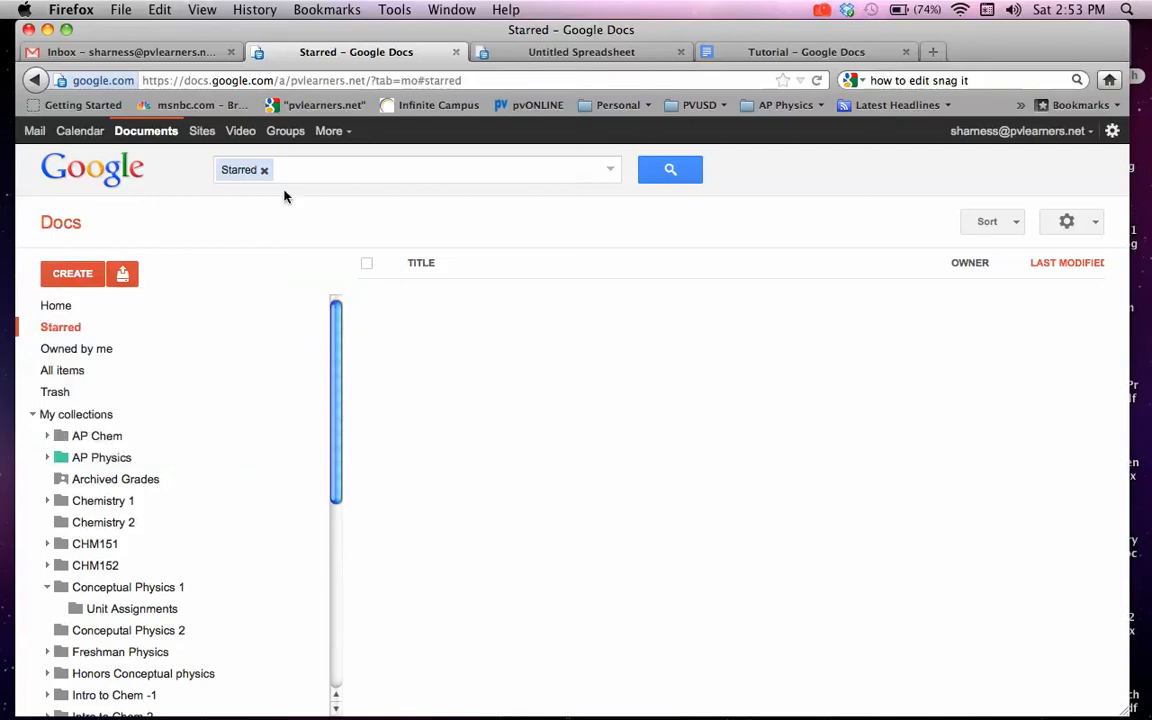
Bring up the already open untitled spreadsheet with the time and velocity data and rename it Practice
{"action": "left_click", "coordinate": [515, 48]}
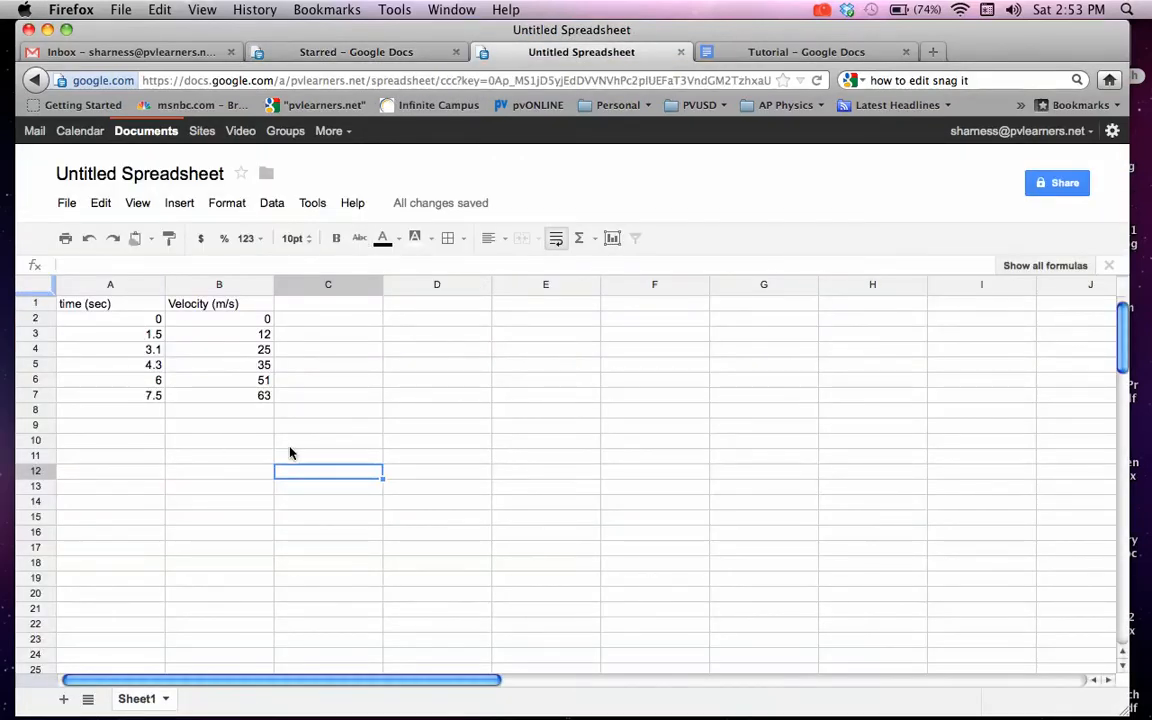
{"action": "left_click", "coordinate": [196, 175]}
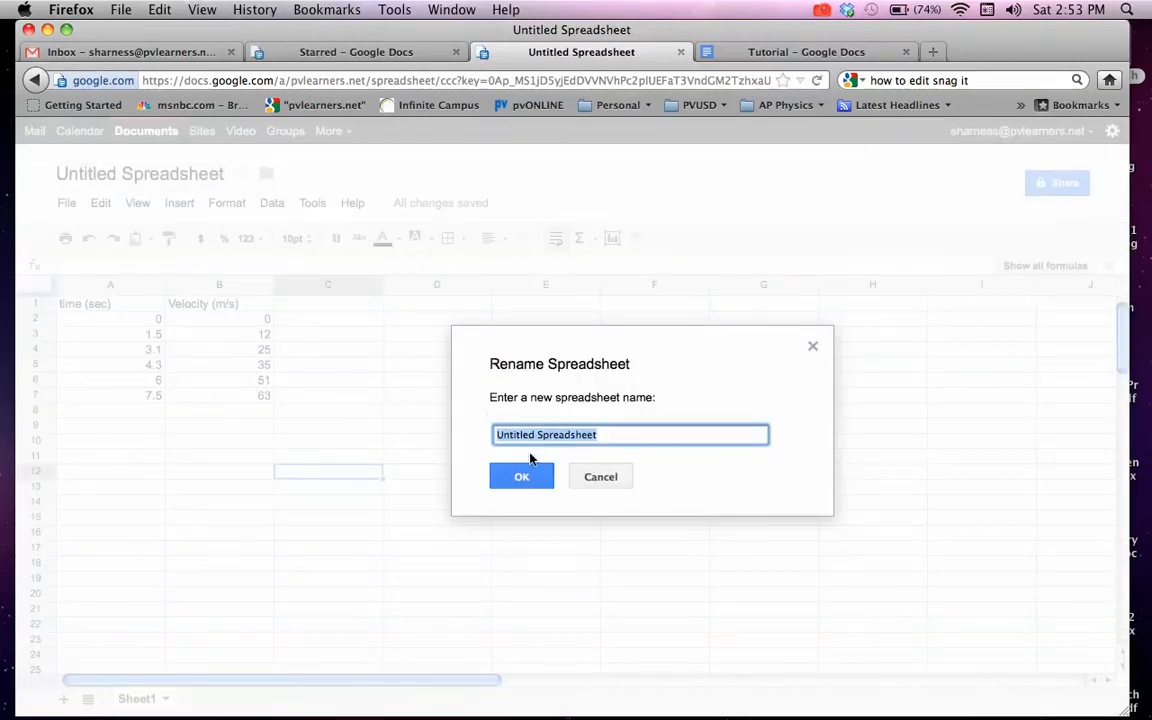
{"action": "type", "text": "Practice"}
{"action": "left_click", "coordinate": [535, 476]}
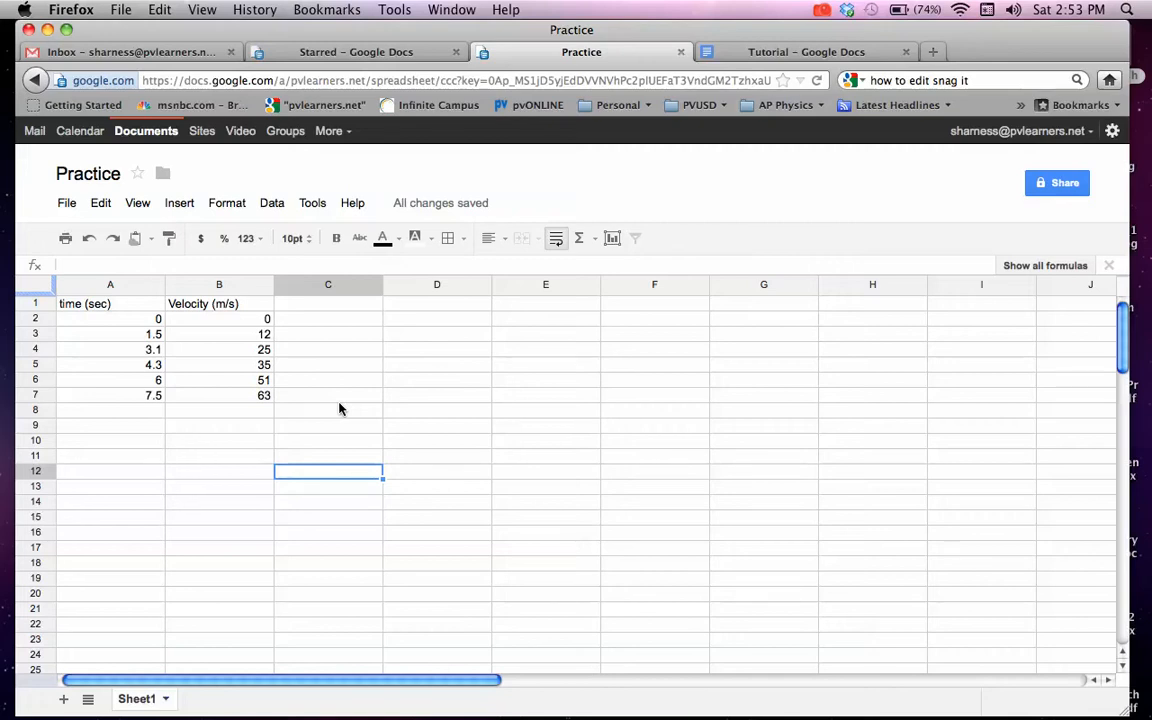
Enter the heading slope in cell D1 and the heading y-intercept in cell E1
{"action": "left_click", "coordinate": [425, 306]}
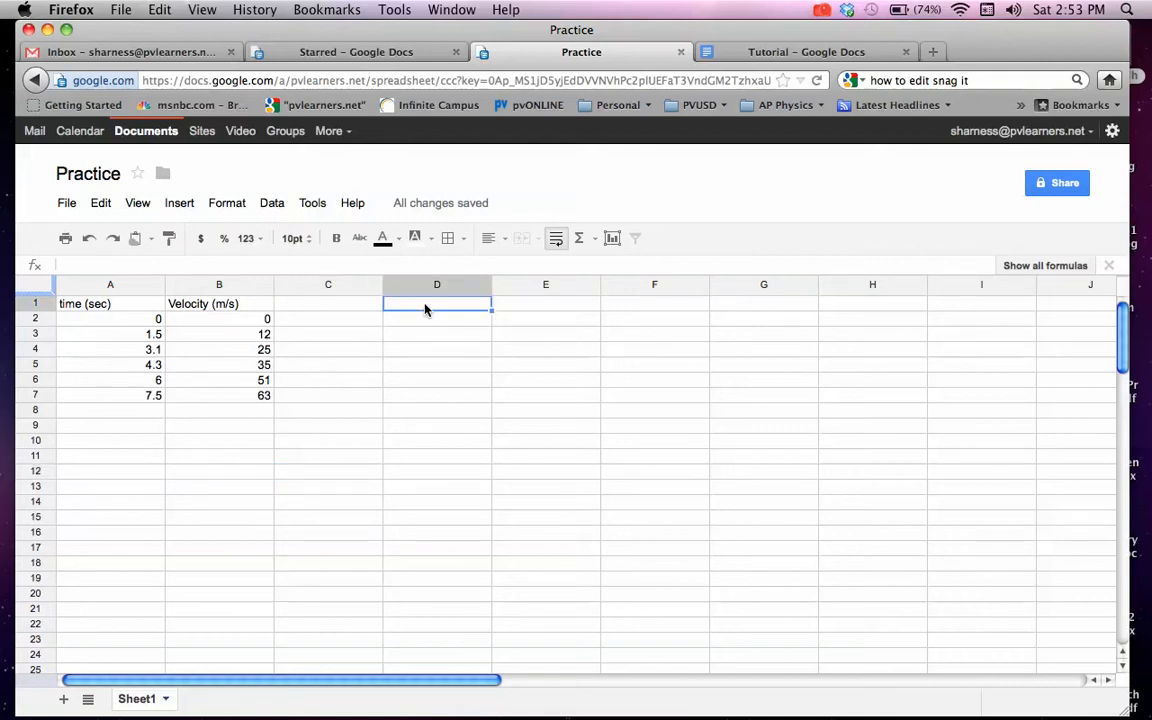
{"action": "type", "text": "slope"}
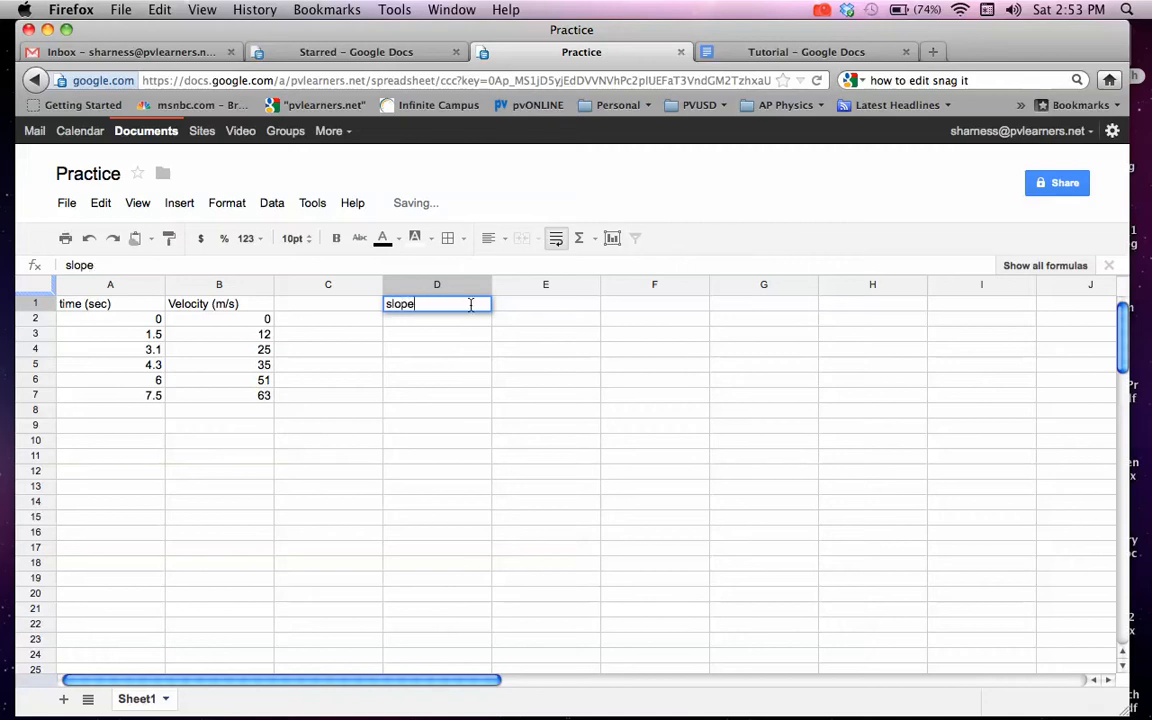
{"action": "left_click", "coordinate": [506, 309]}
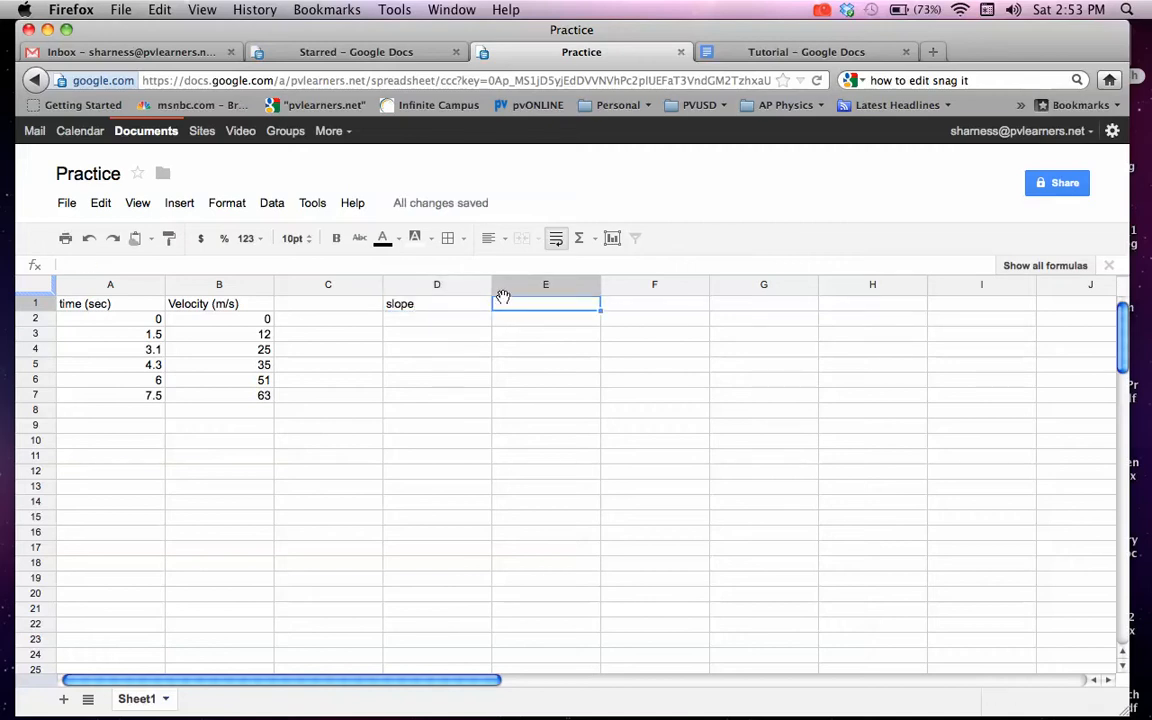
{"action": "type", "text": "y-intercept"}
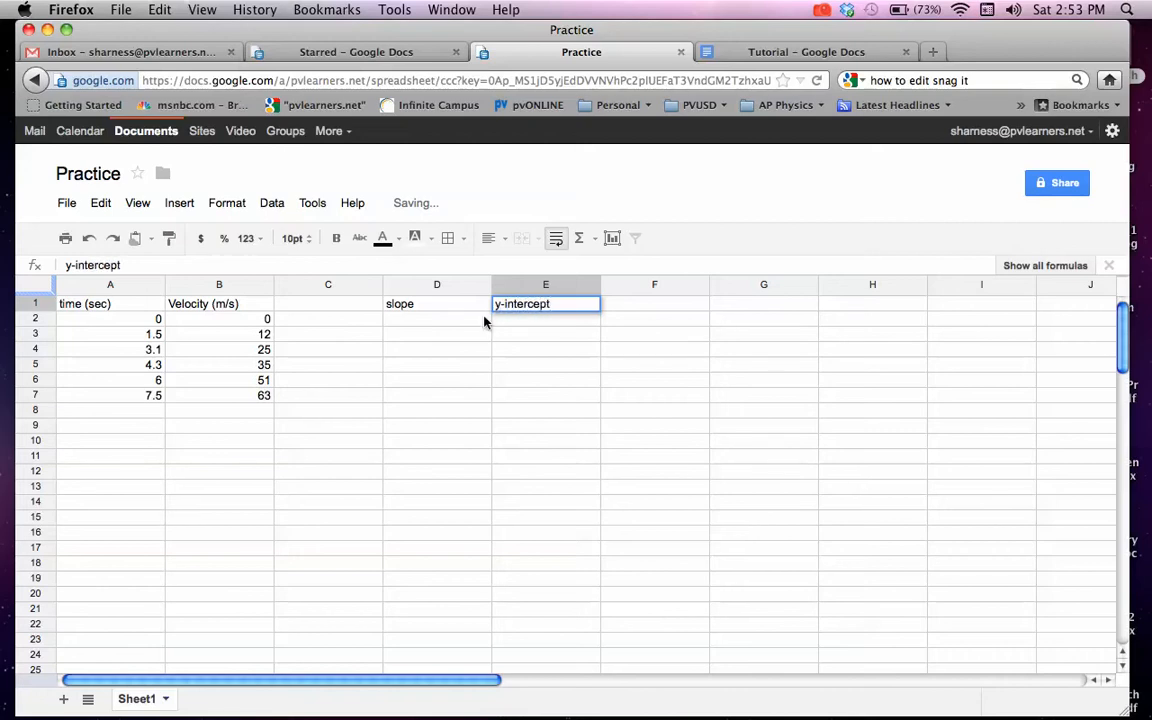
Calculate the slope in cell D2 with the formula =slope(B2:B7,A2:A7), using velocity as Y and time as X data
{"action": "left_click", "coordinate": [450, 320]}
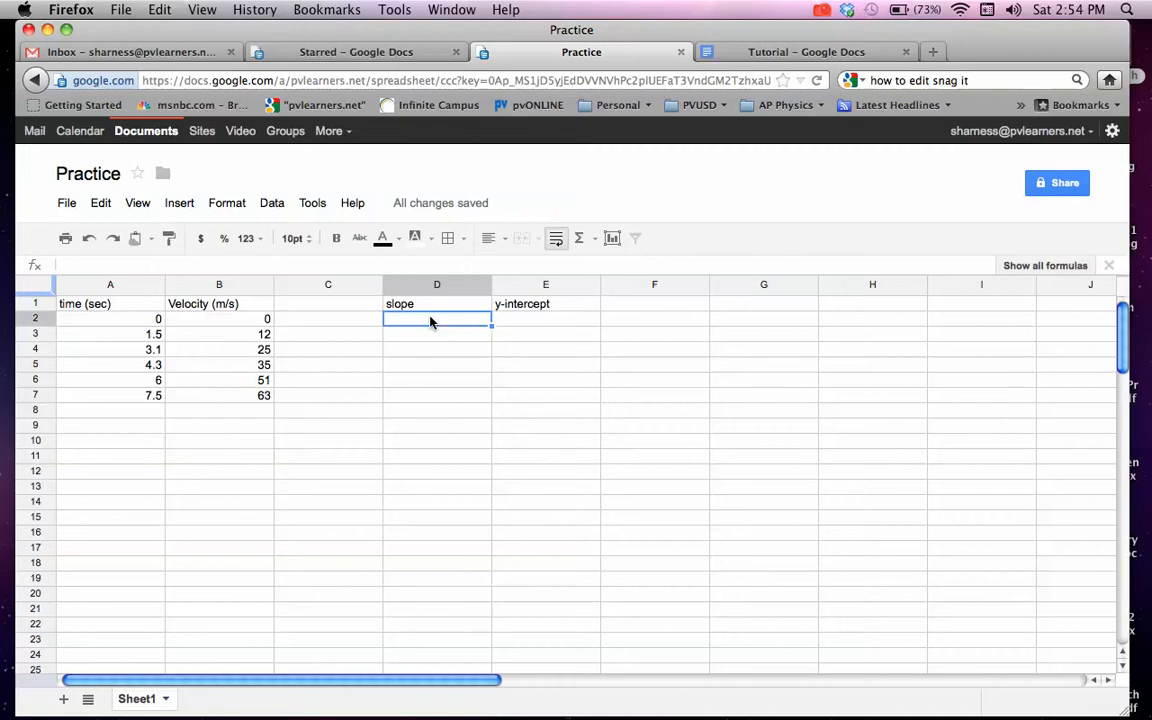
{"action": "type", "text": "=slope"}
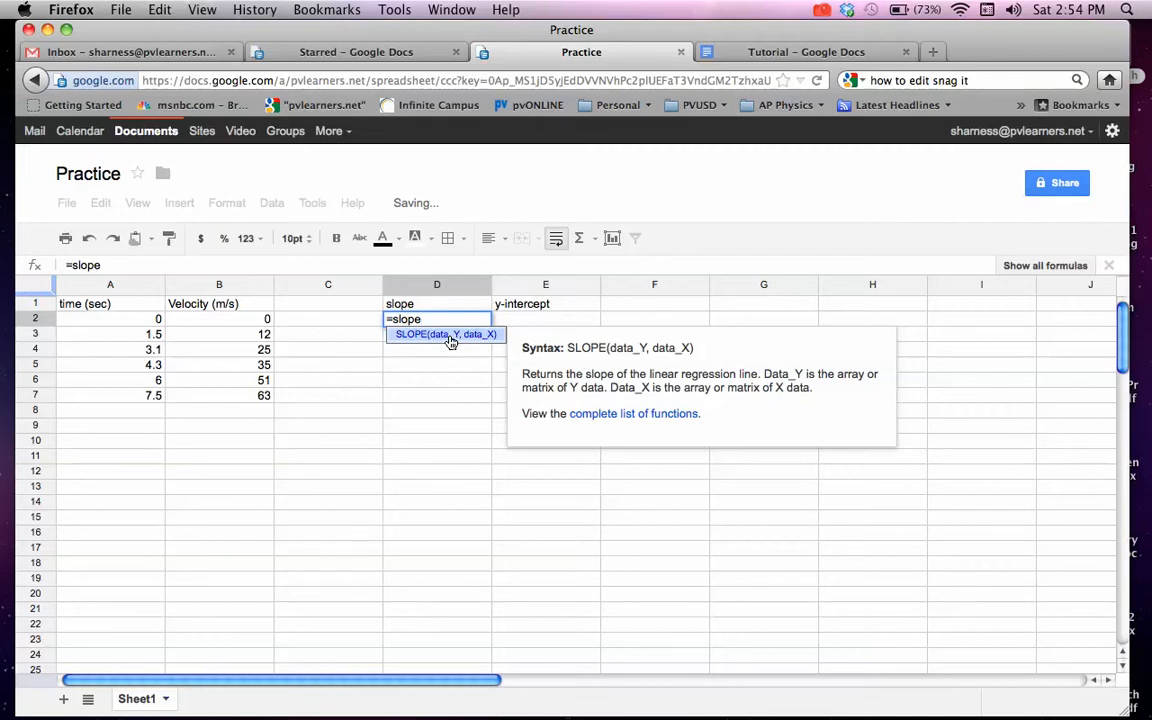
{"action": "type", "text": "("}
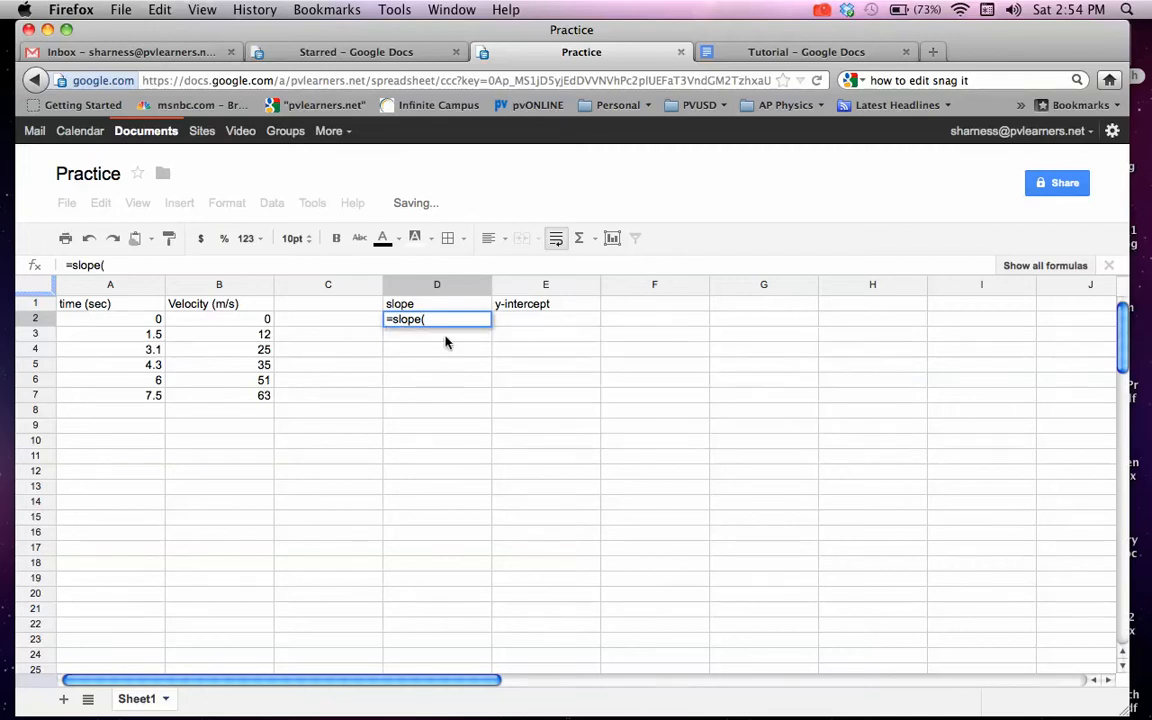
{"action": "left_click", "coordinate": [252, 320]}
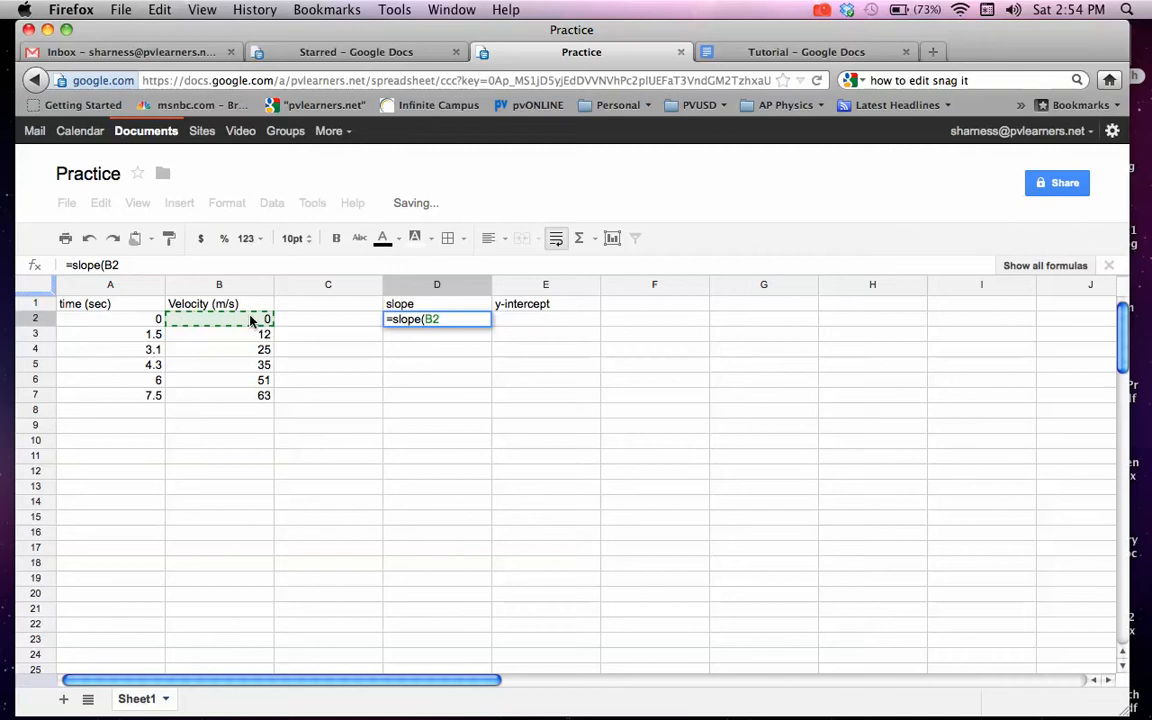
{"action": "left_click_drag", "start_coordinate": [252, 320], "coordinate": [253, 397]}
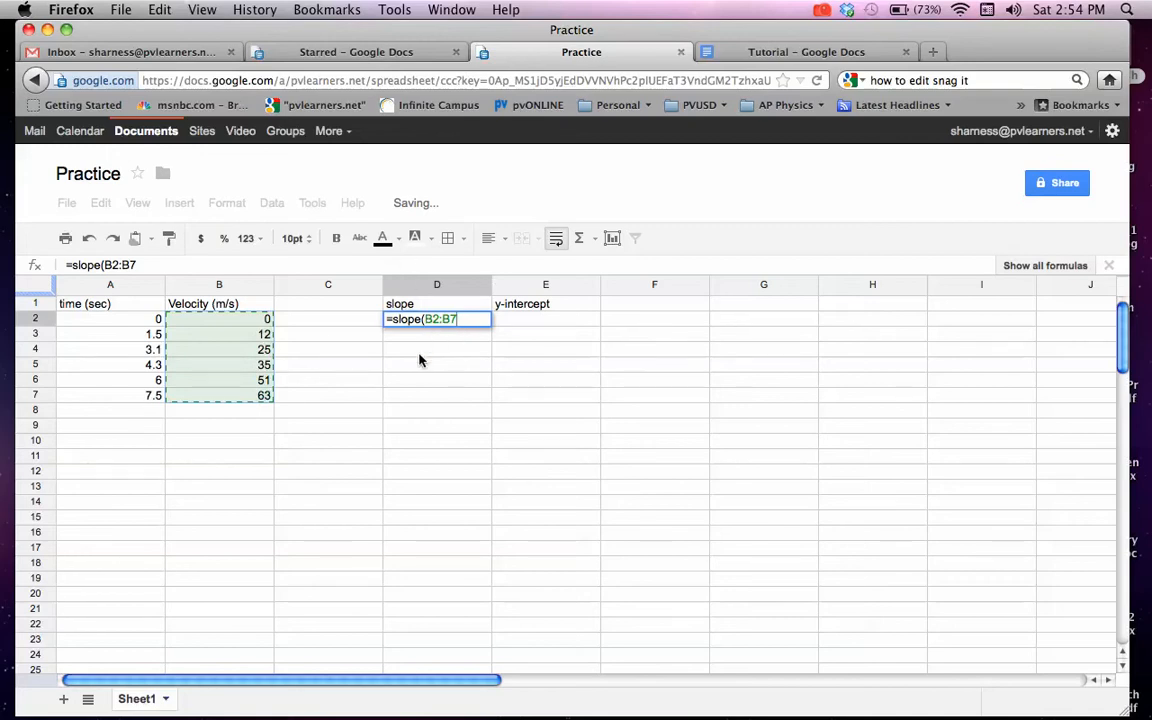
{"action": "type", "text": ","}
{"action": "left_click_drag", "start_coordinate": [148, 320], "coordinate": [146, 396]}
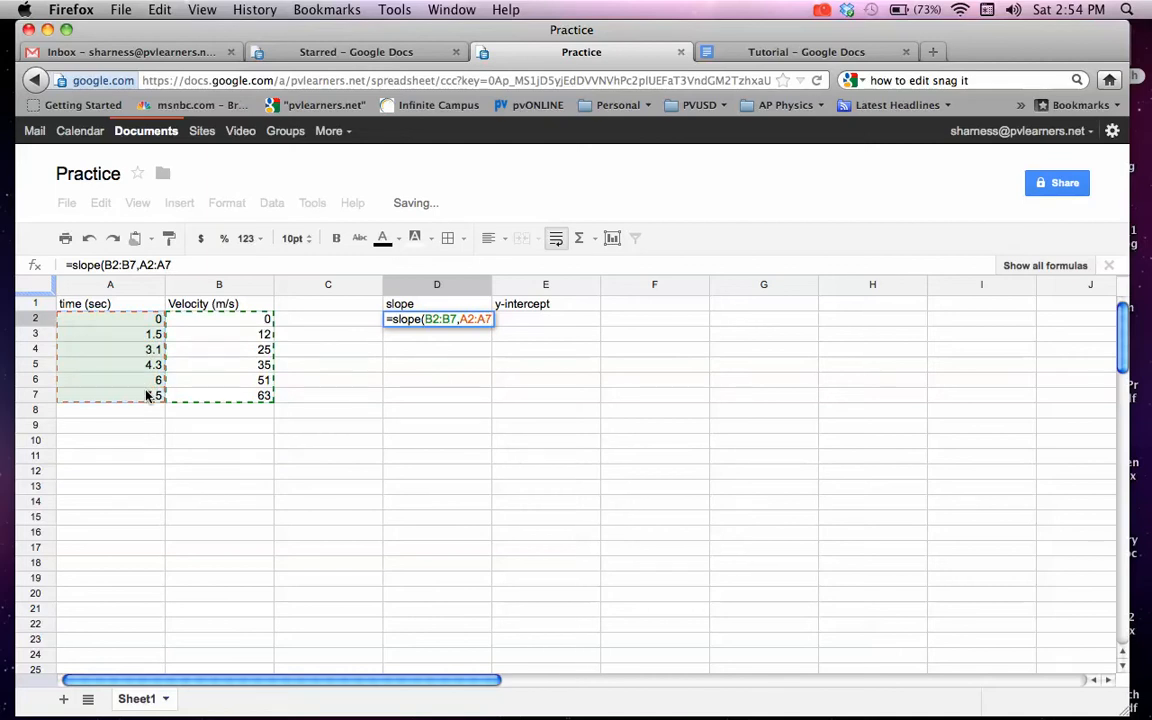
{"action": "key", "text": "Return"}
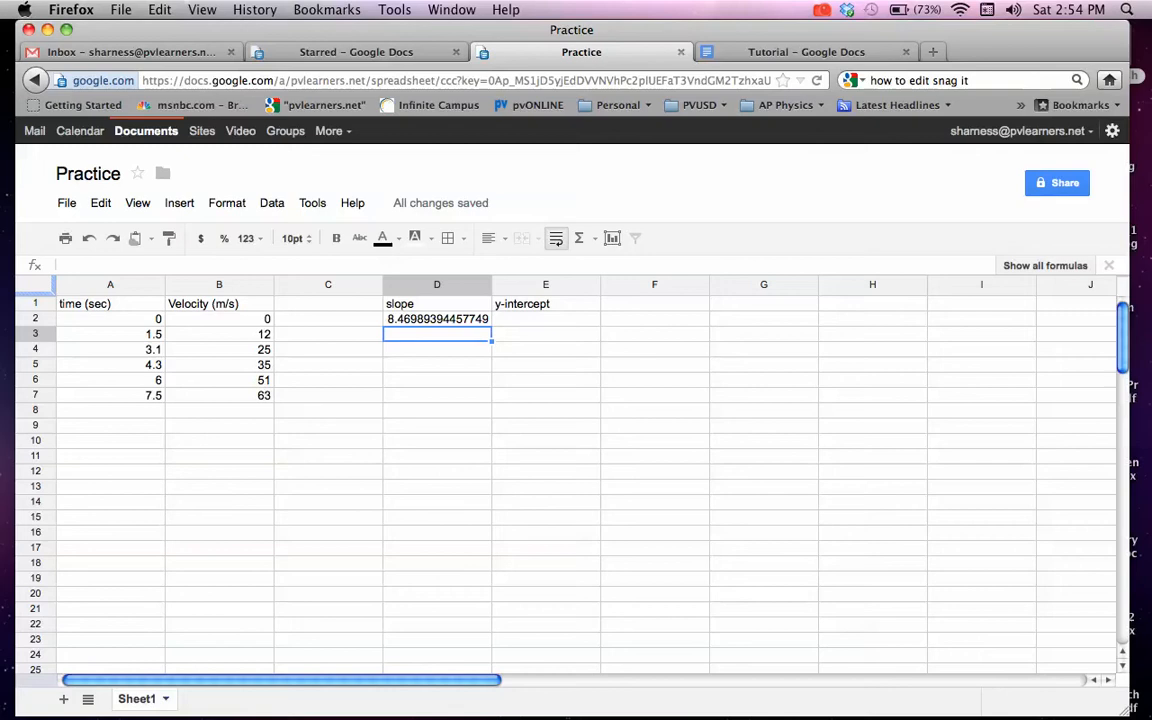
Format the slope value in cell D2 as a number with 2 decimals
{"action": "left_click", "coordinate": [437, 321]}
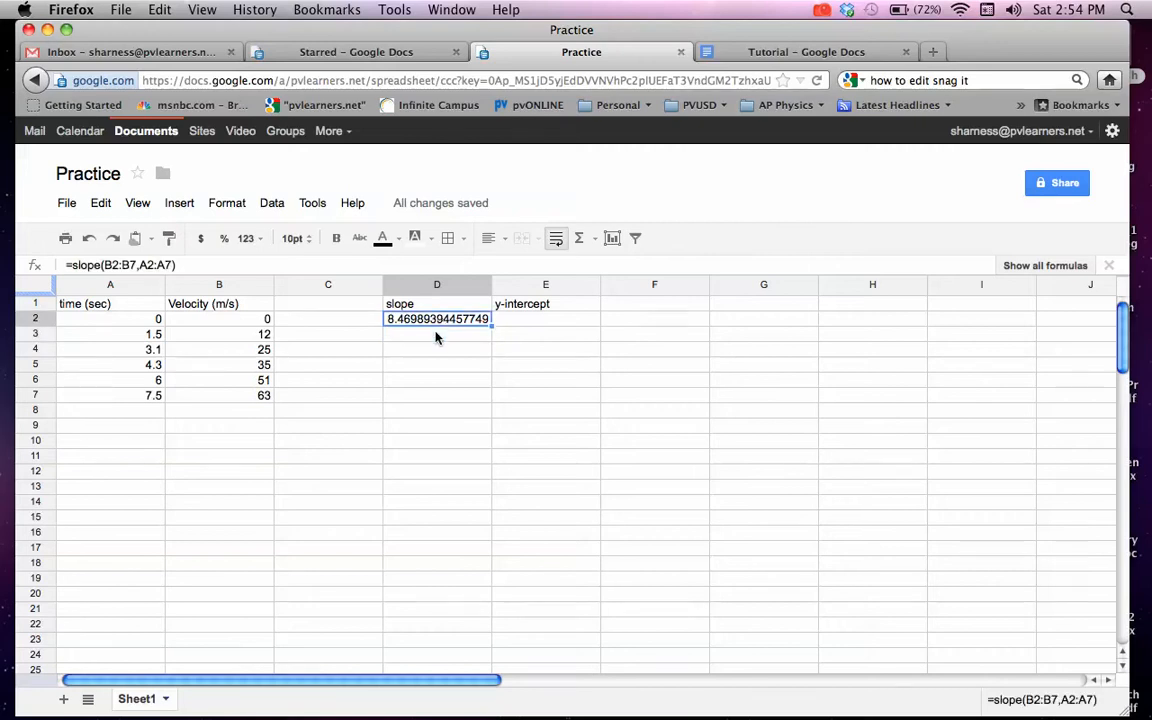
{"action": "left_click", "coordinate": [224, 203]}
{"action": "mouse_move", "coordinate": [231, 230]}
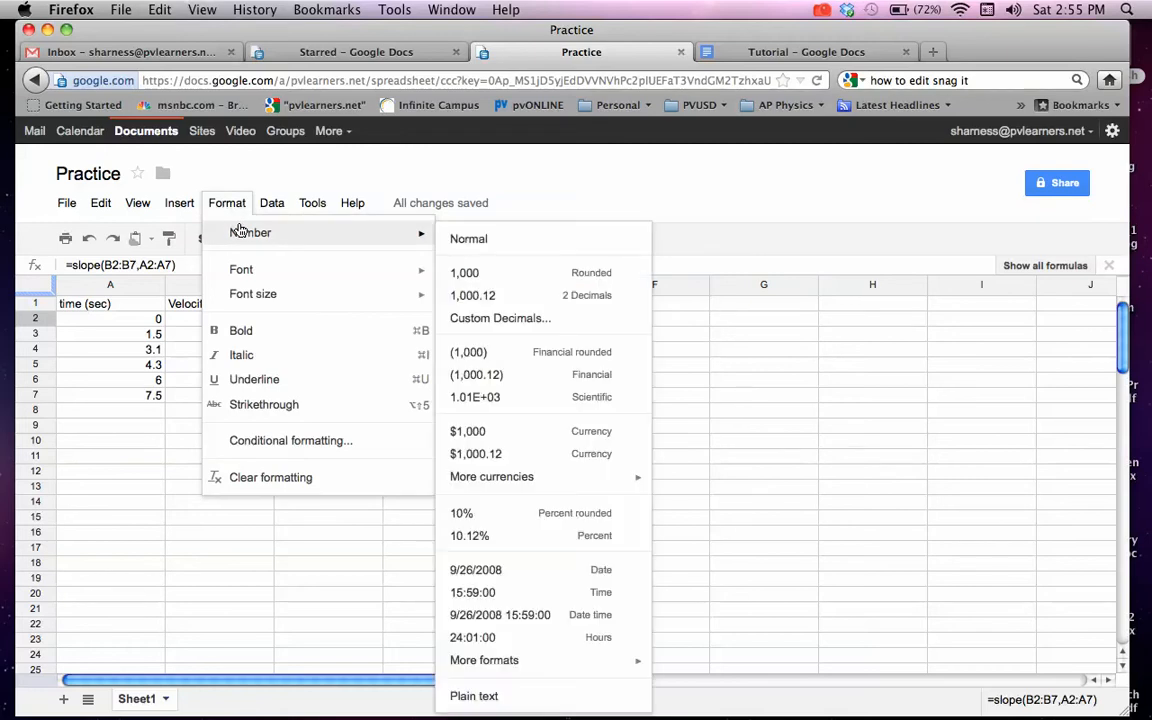
{"action": "left_click", "coordinate": [481, 294]}
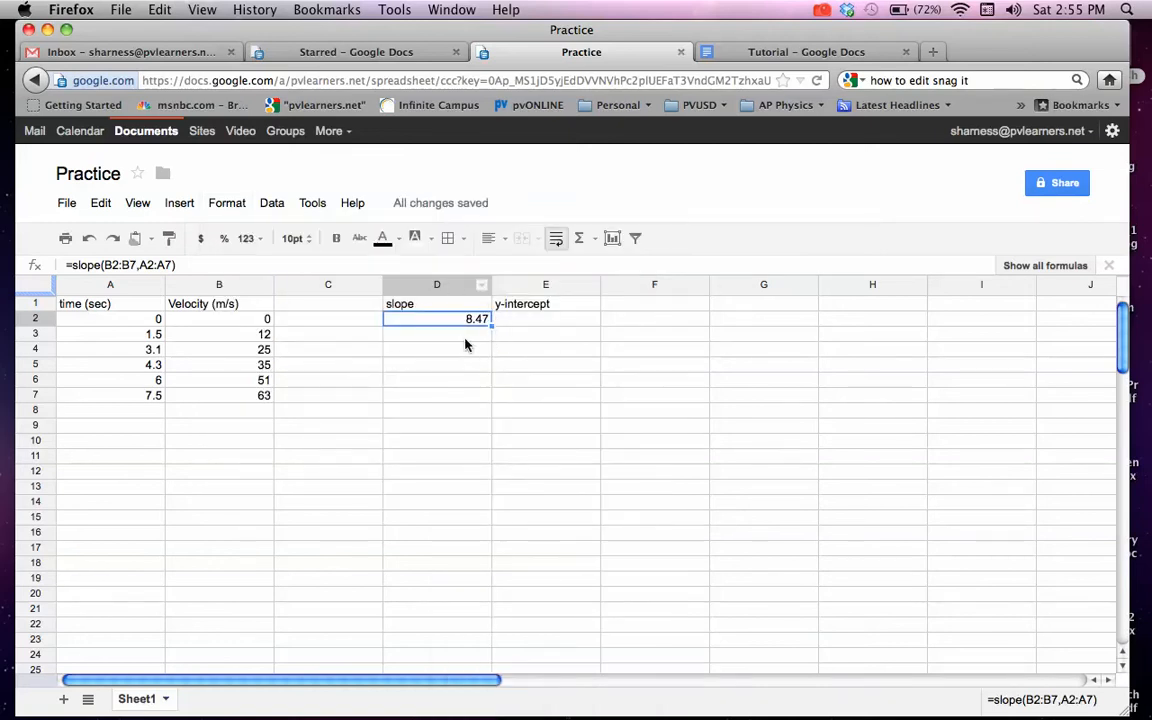
Calculate the y-intercept in cell E2 with the formula =intercept(B2:B7,A2:A7)
{"action": "left_click", "coordinate": [519, 321]}
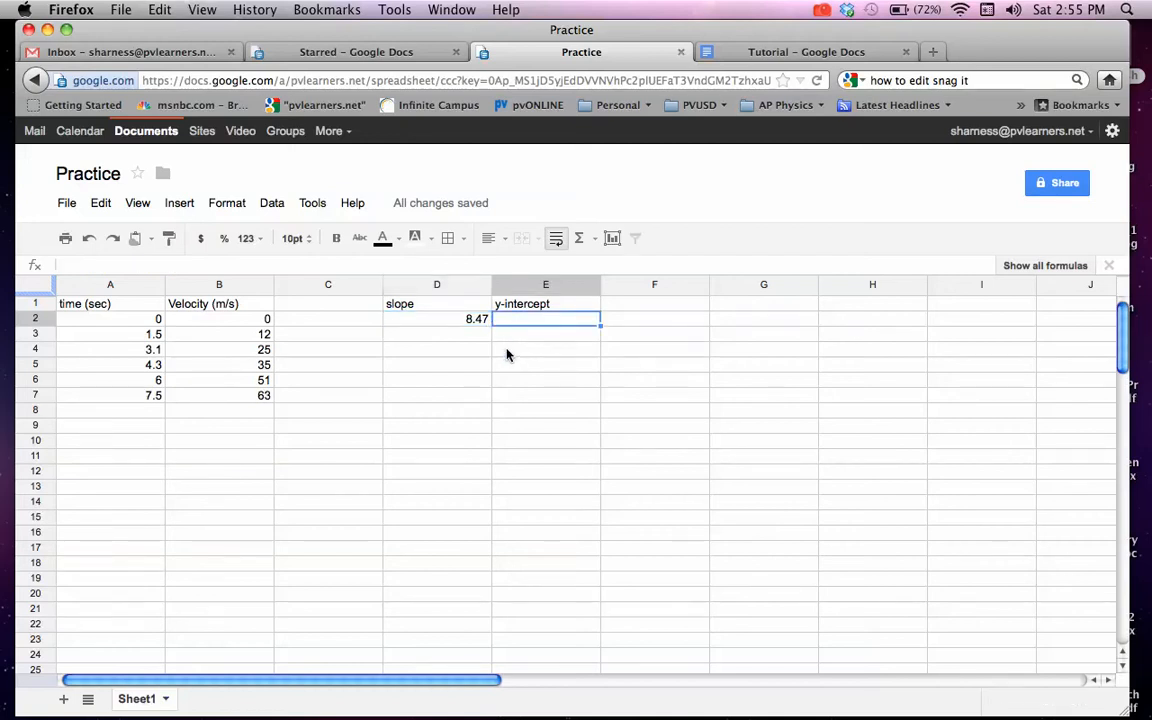
{"action": "type", "text": "=intercept"}
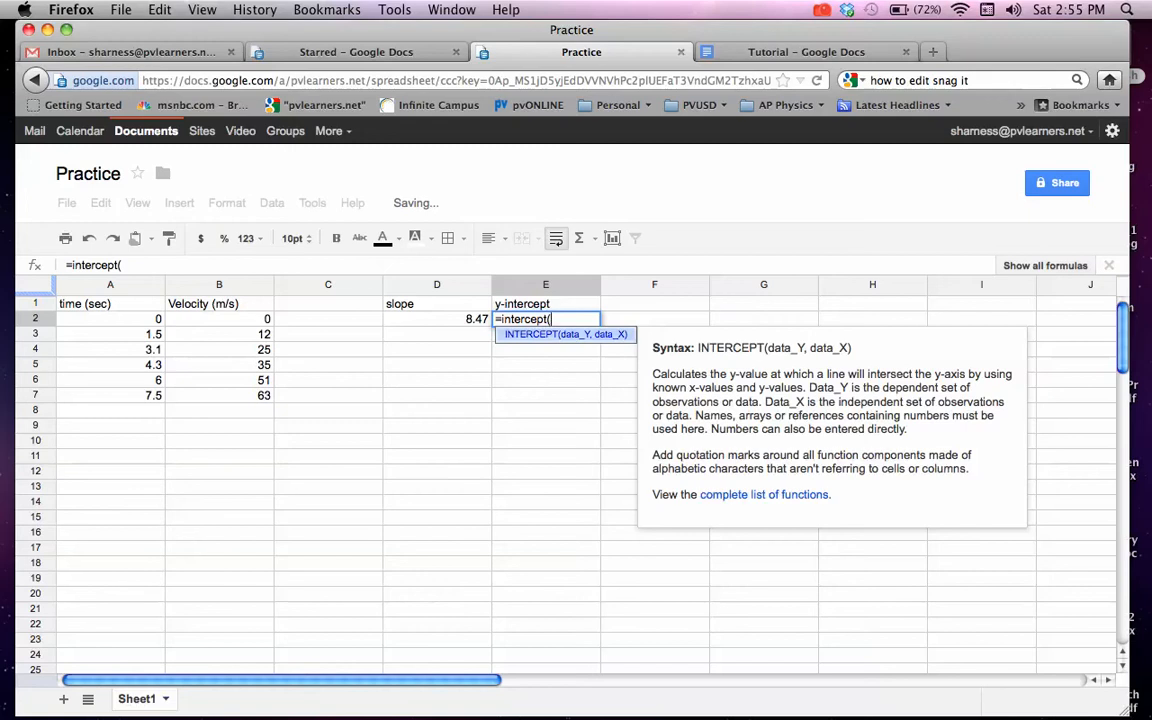
{"action": "type", "text": "("}
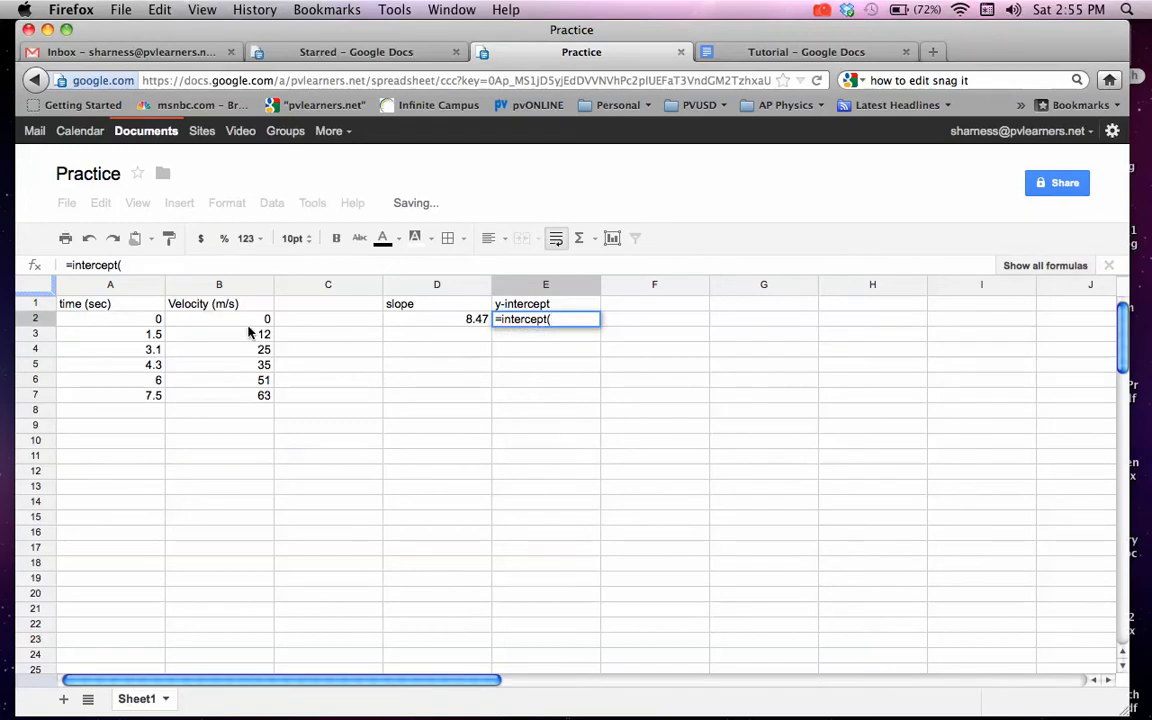
{"action": "left_click_drag", "start_coordinate": [220, 318], "coordinate": [253, 398]}
{"action": "type", "text": ","}
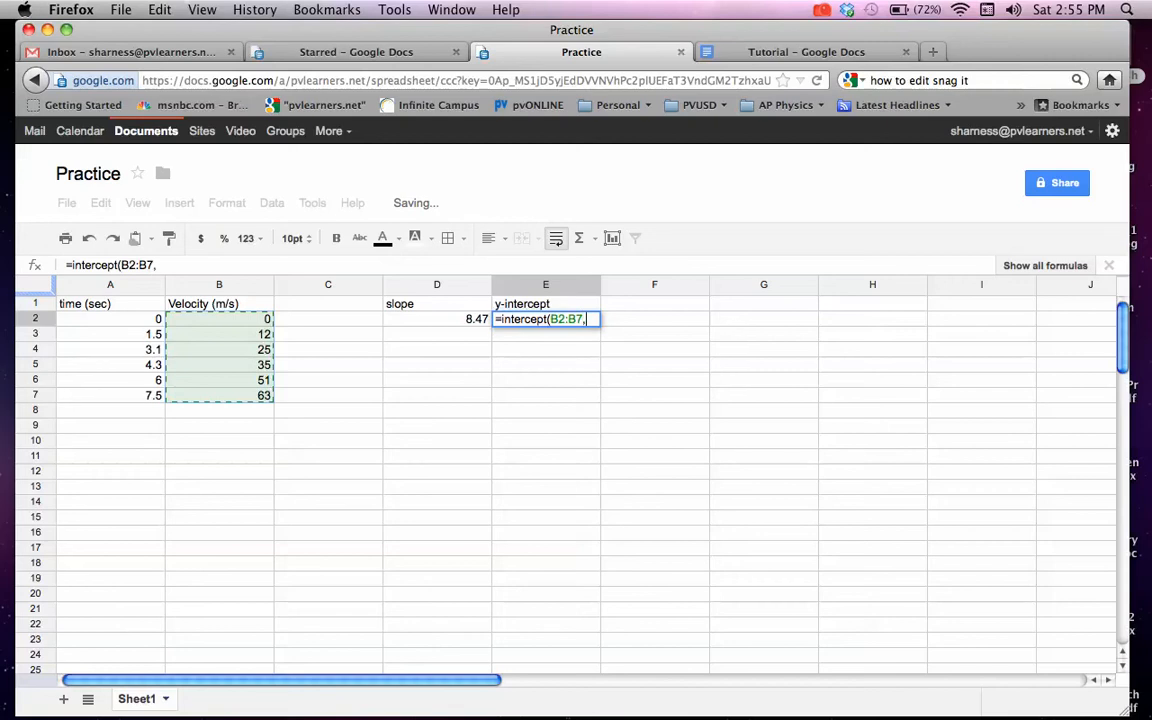
{"action": "left_click_drag", "start_coordinate": [143, 323], "coordinate": [146, 398]}
{"action": "type", "text": ")"}
{"action": "key", "text": "Return"}
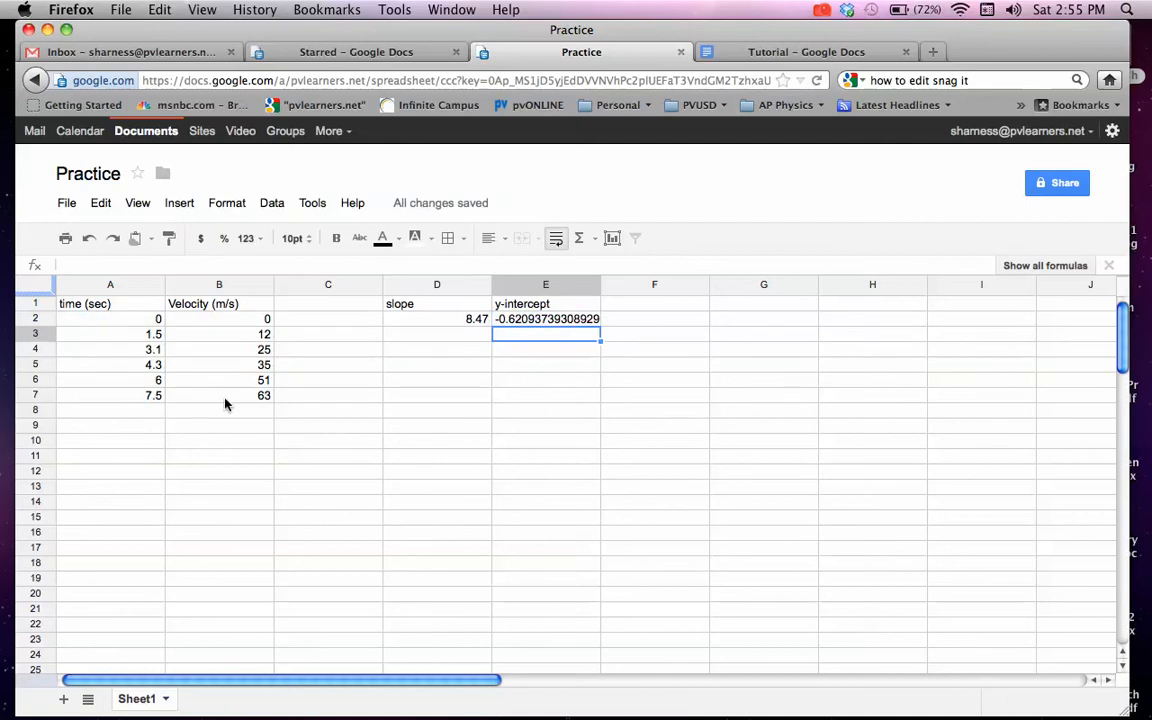
Format the y-intercept value in cell E2 as a number with 2 decimals
{"action": "left_click", "coordinate": [545, 320]}
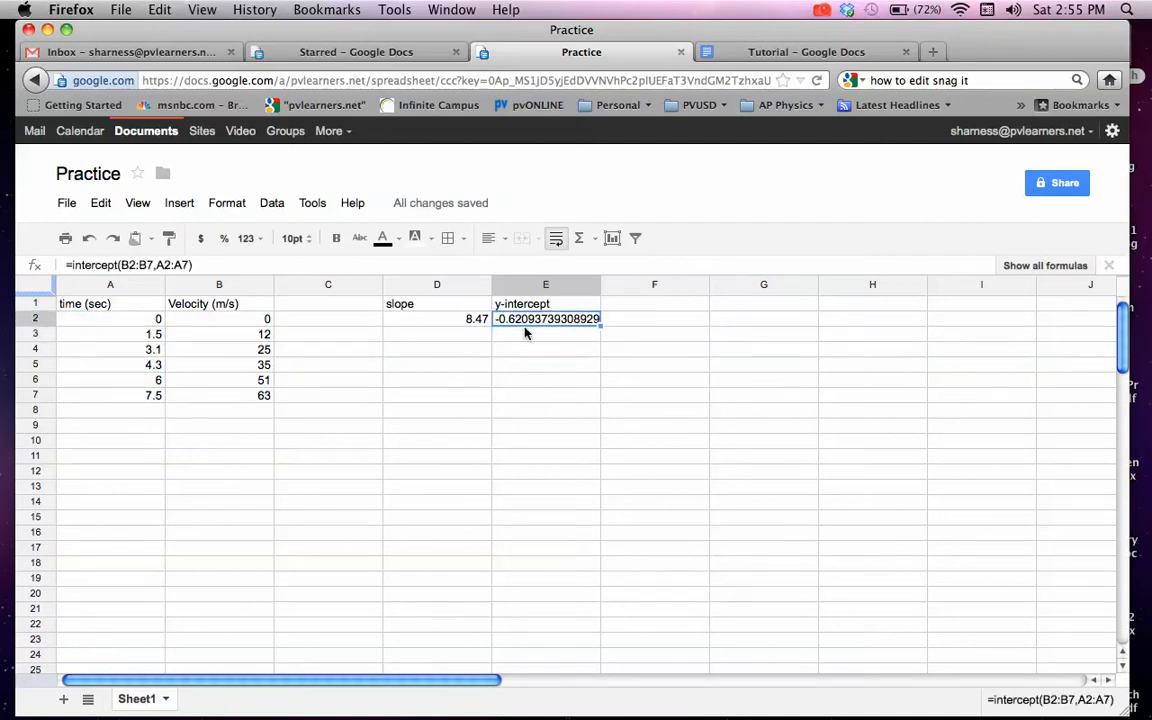
{"action": "left_click", "coordinate": [230, 205]}
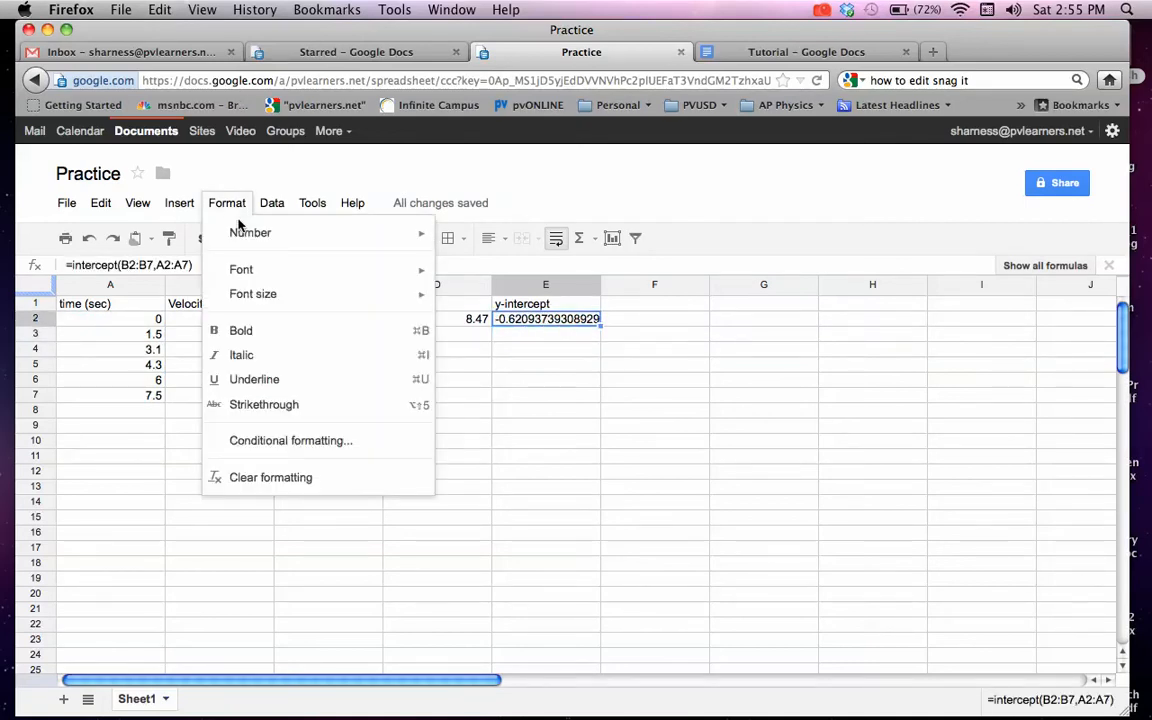
{"action": "mouse_move", "coordinate": [296, 234]}
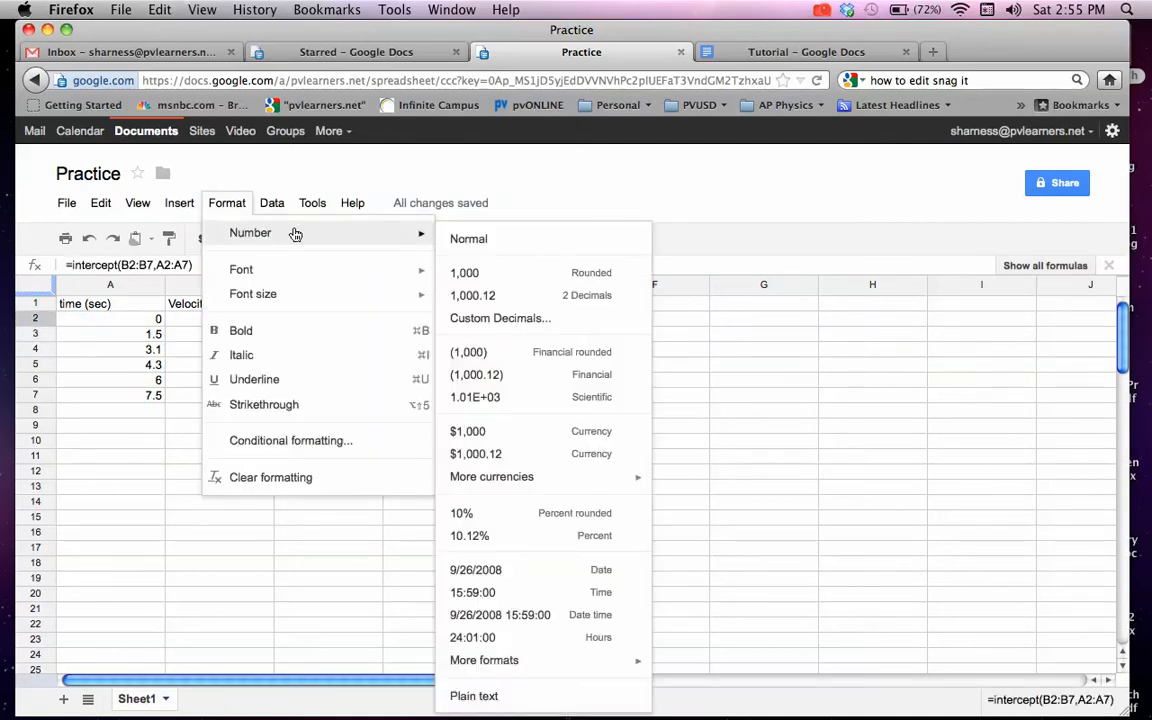
{"action": "left_click", "coordinate": [485, 297]}
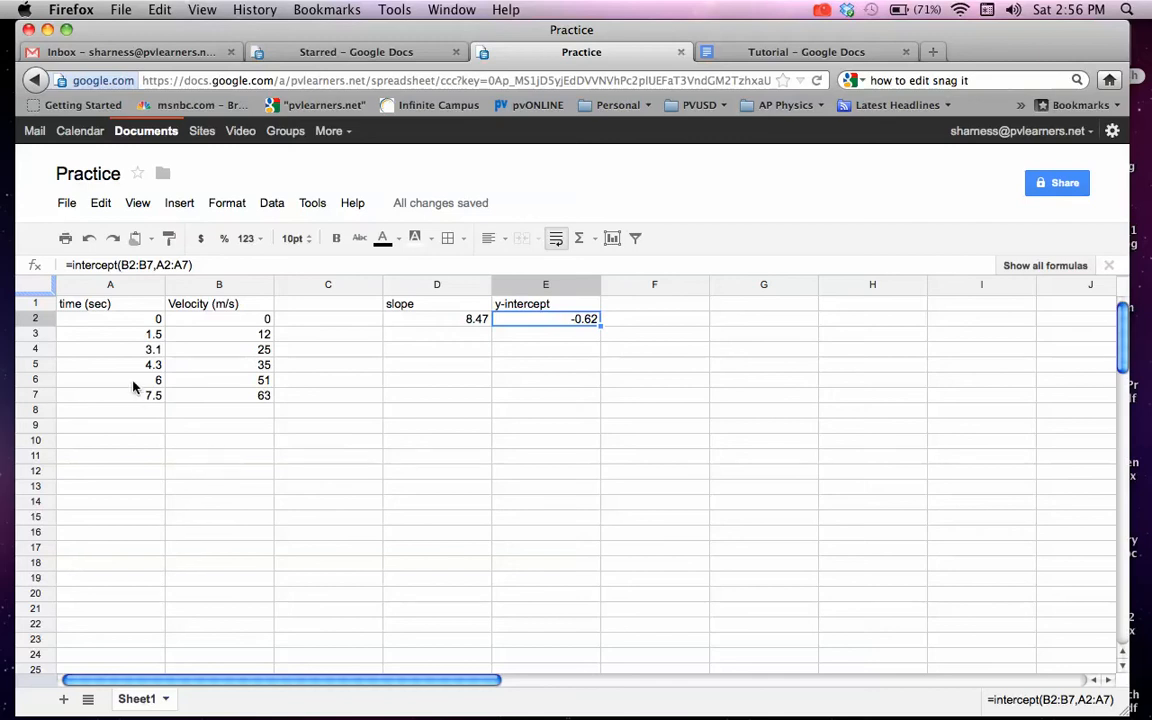
Start a chart from the time and velocity data in A1:B7 and set its type to the plain scatter chart
{"action": "left_click_drag", "start_coordinate": [100, 308], "coordinate": [217, 398]}
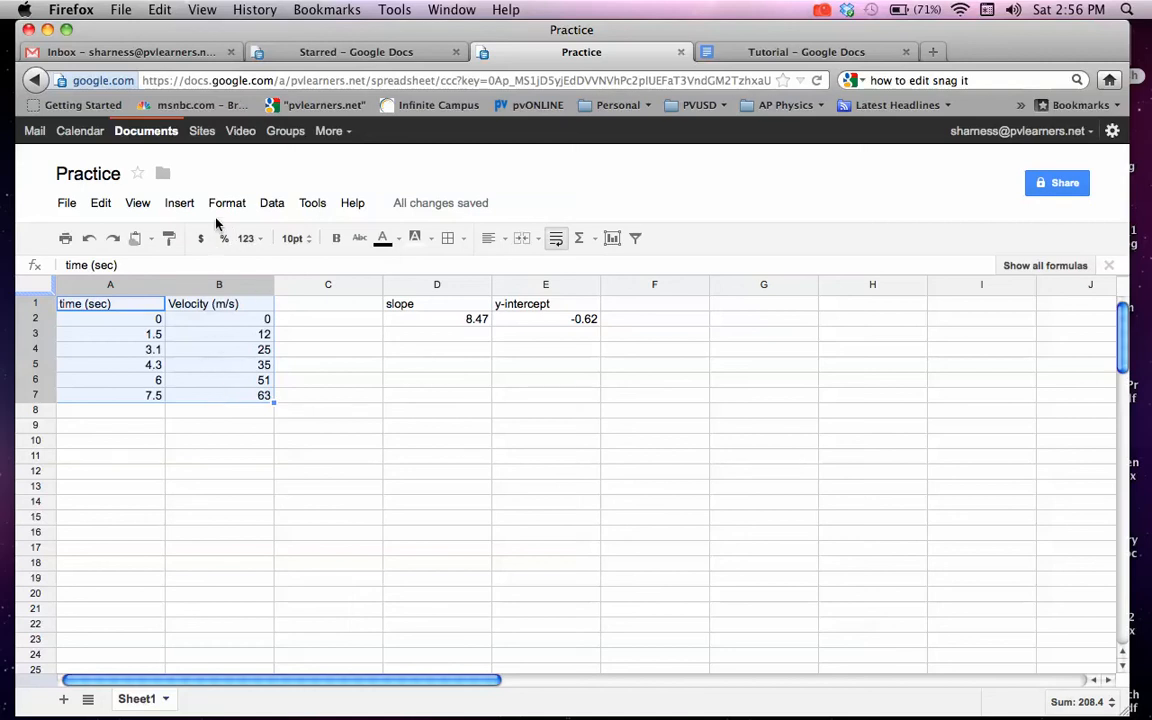
{"action": "left_click", "coordinate": [181, 205]}
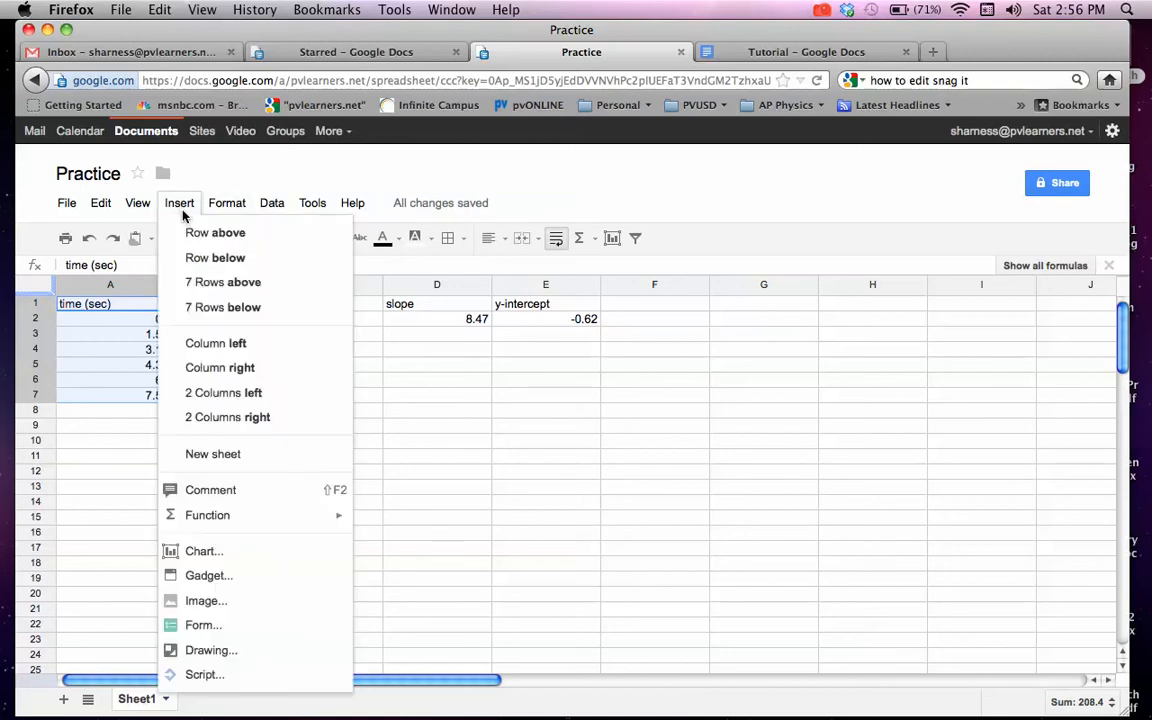
{"action": "left_click", "coordinate": [205, 551]}
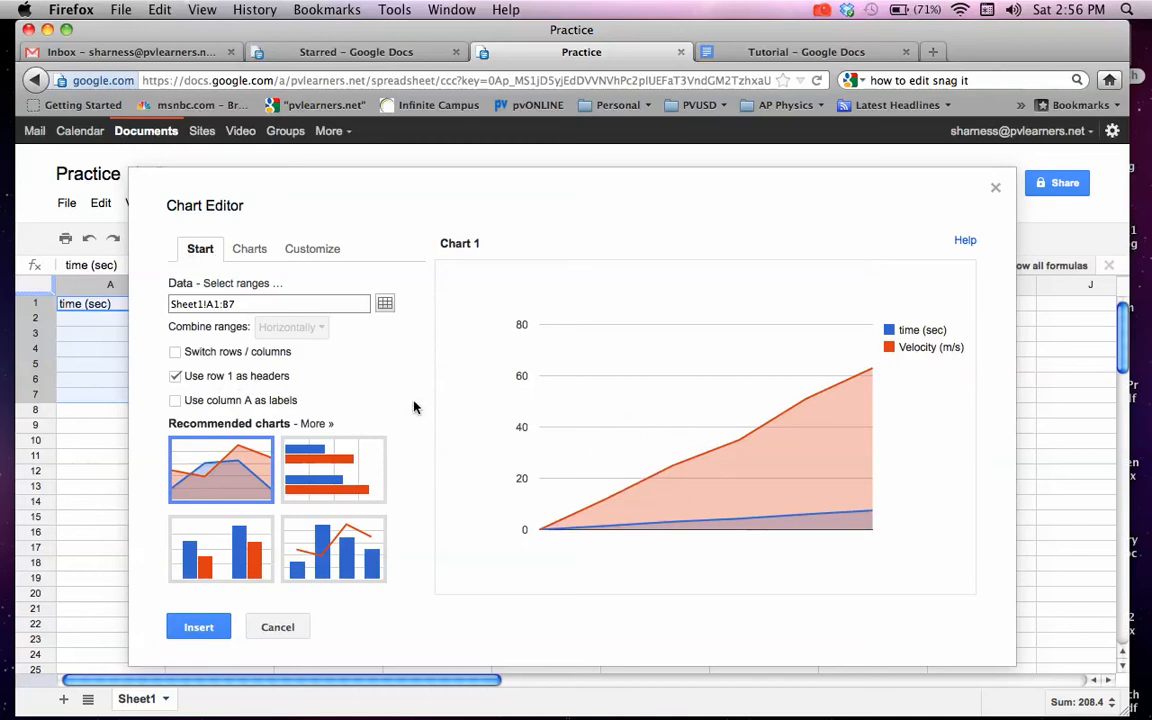
{"action": "left_click", "coordinate": [249, 252]}
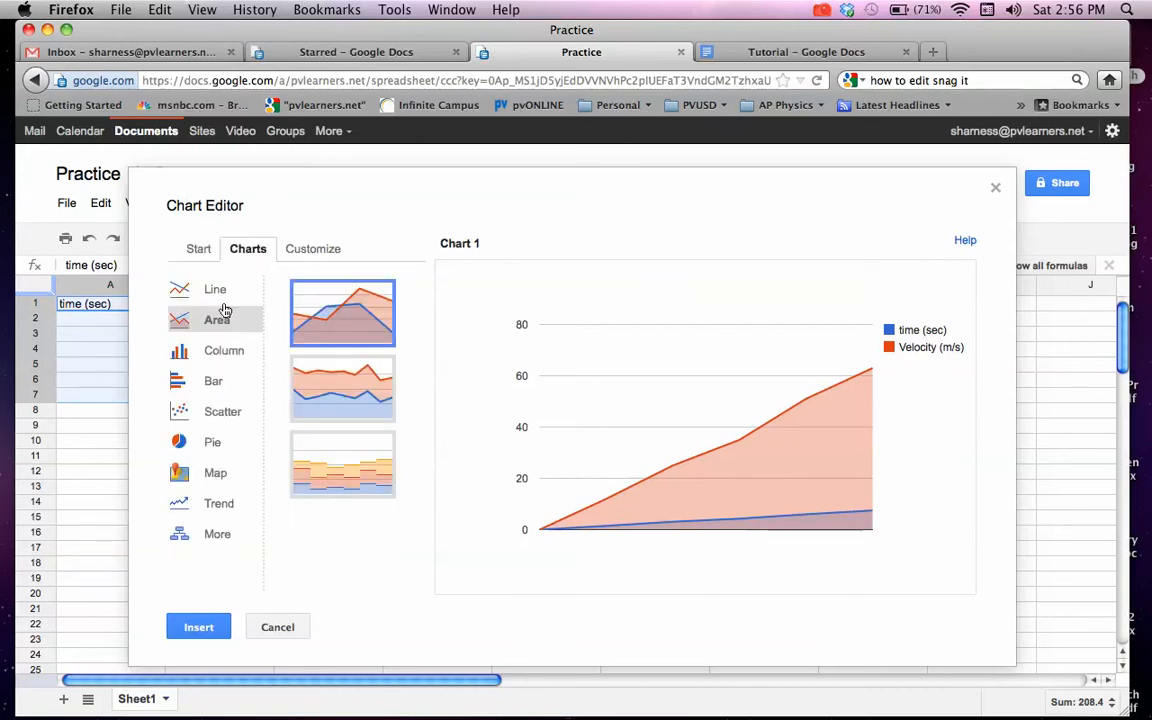
{"action": "left_click", "coordinate": [221, 413]}
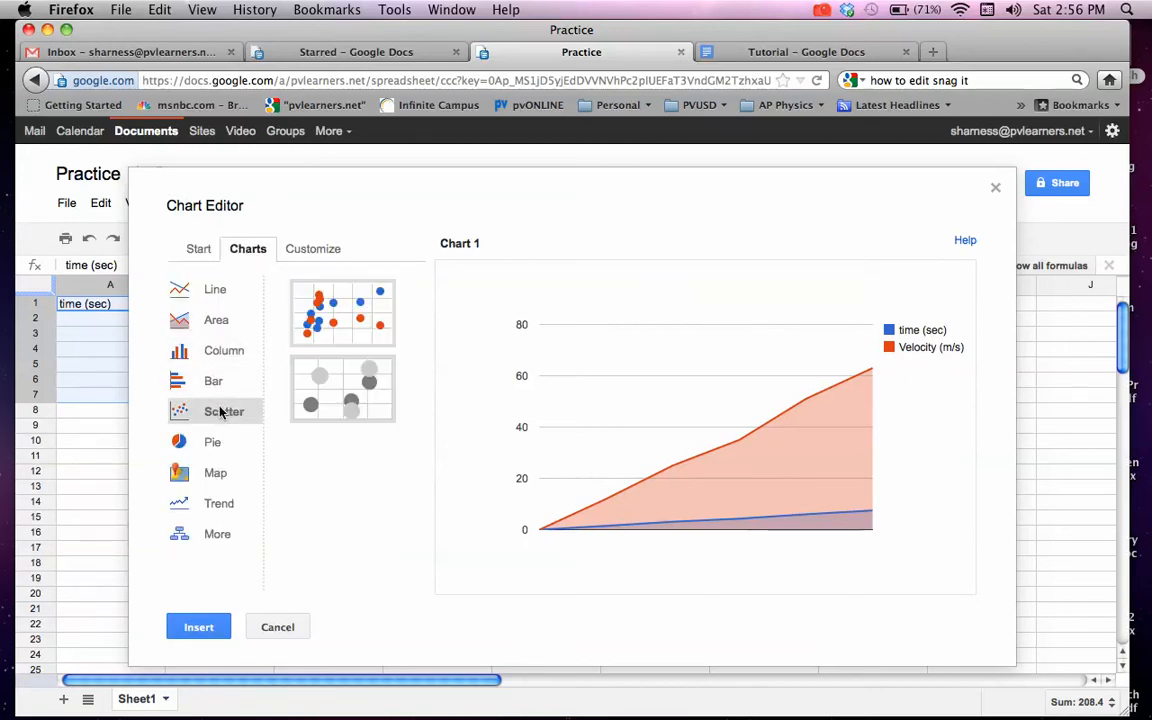
{"action": "left_click", "coordinate": [343, 305]}
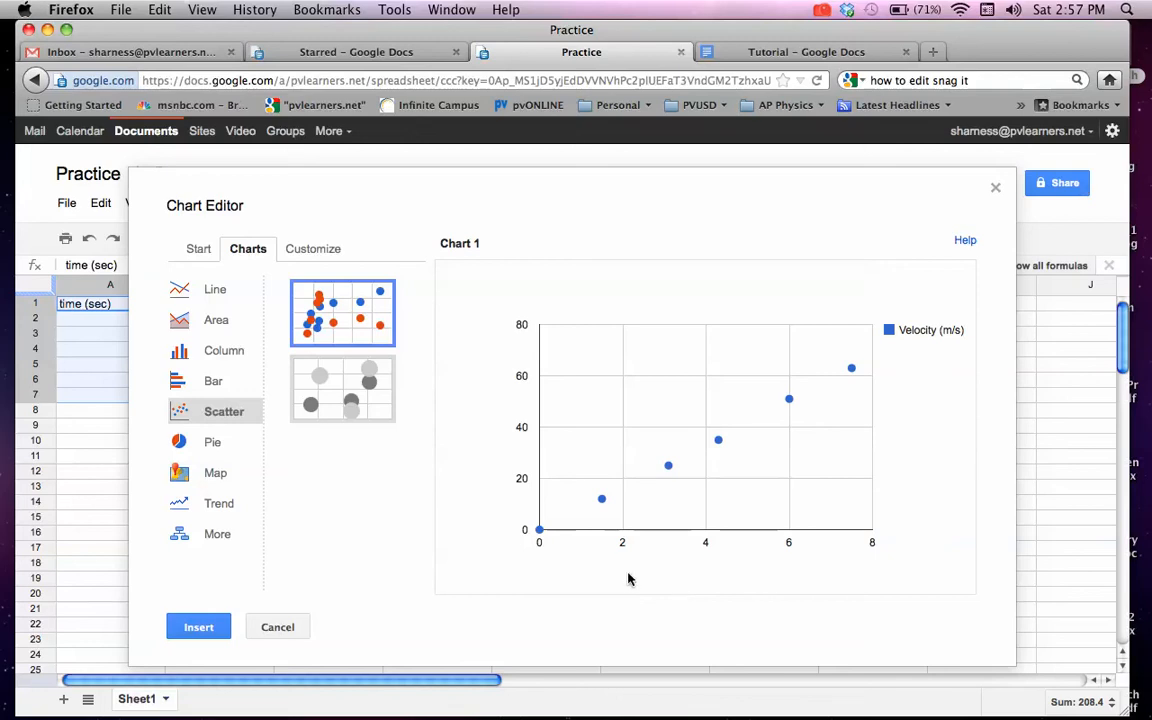
Give the scatter chart the title "Velocity vs Time"
{"action": "left_click", "coordinate": [324, 254]}
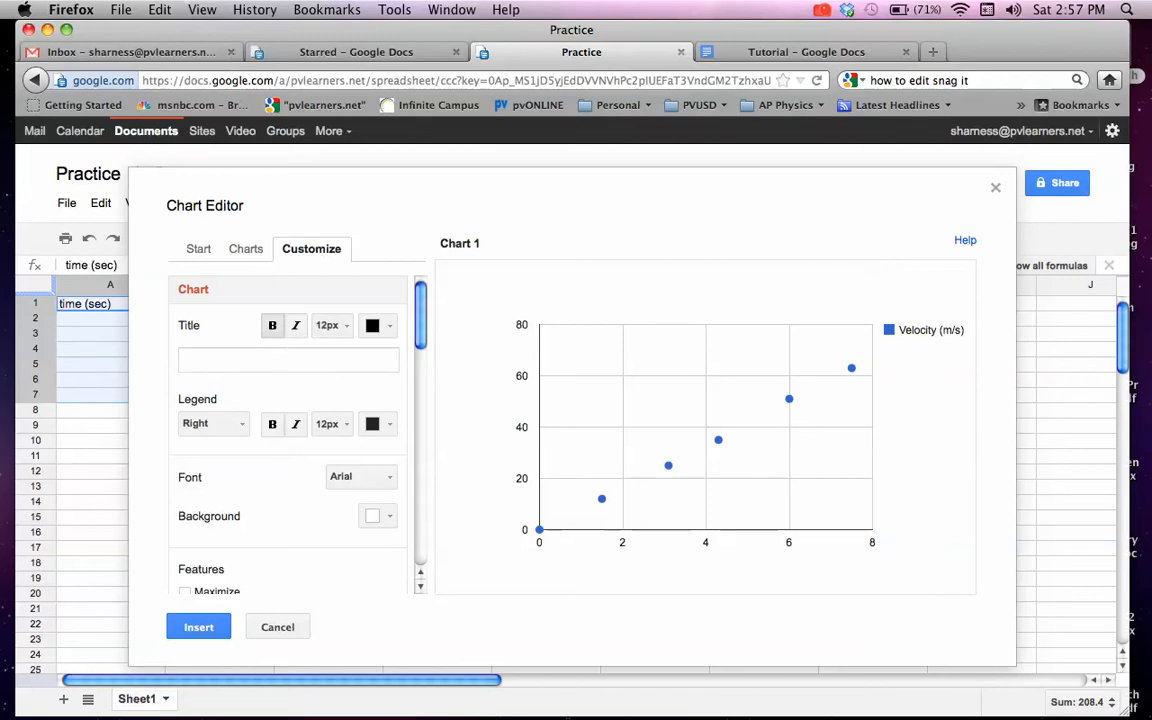
{"action": "type", "text": "locity vs Time"}
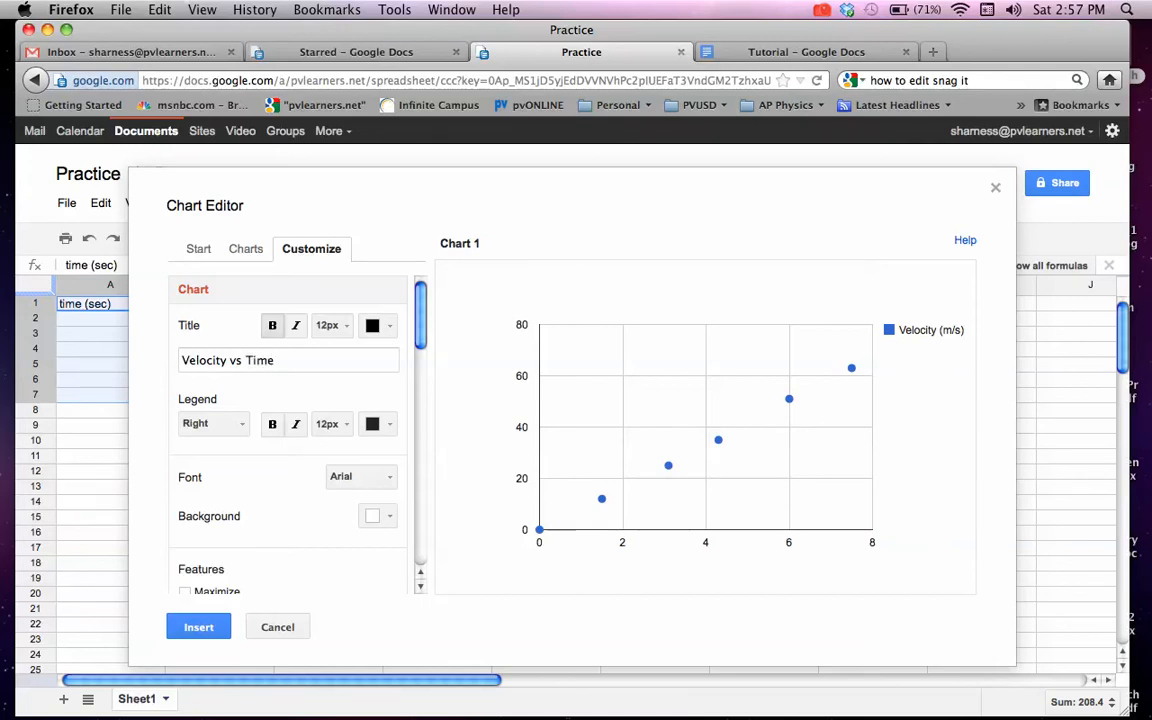
{"action": "key", "text": "Return"}
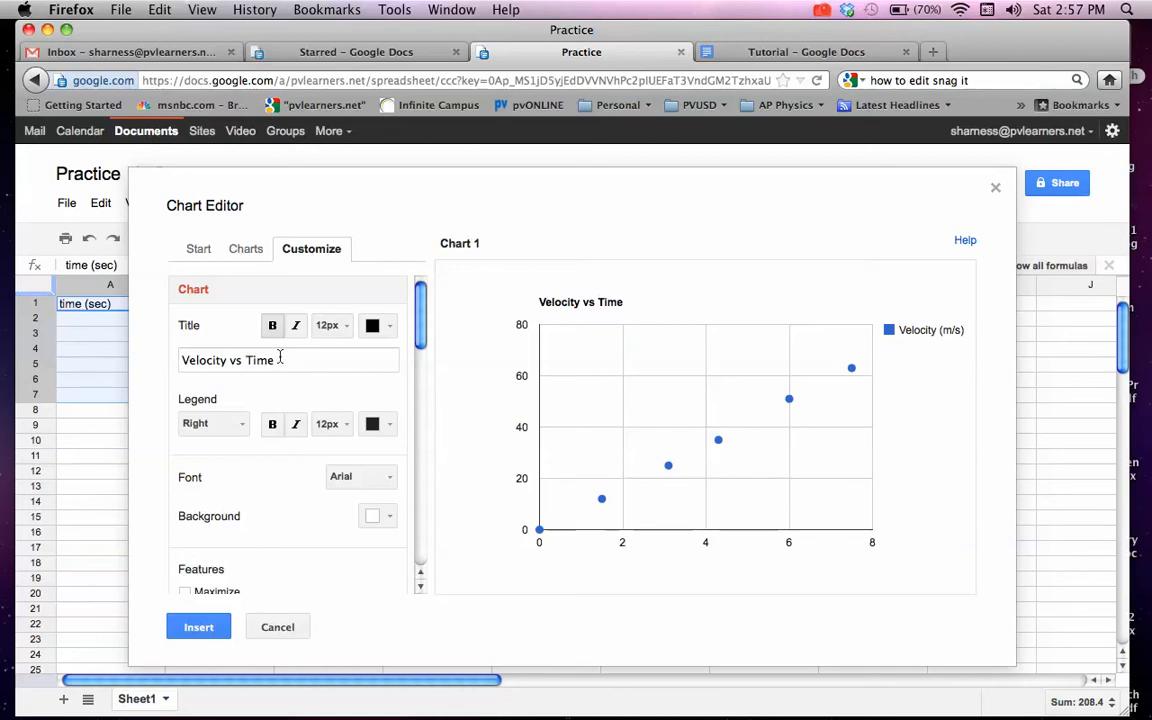
Format the chart title with a 15px font size and a red text colour
{"action": "left_click_drag", "start_coordinate": [284, 360], "coordinate": [165, 349]}
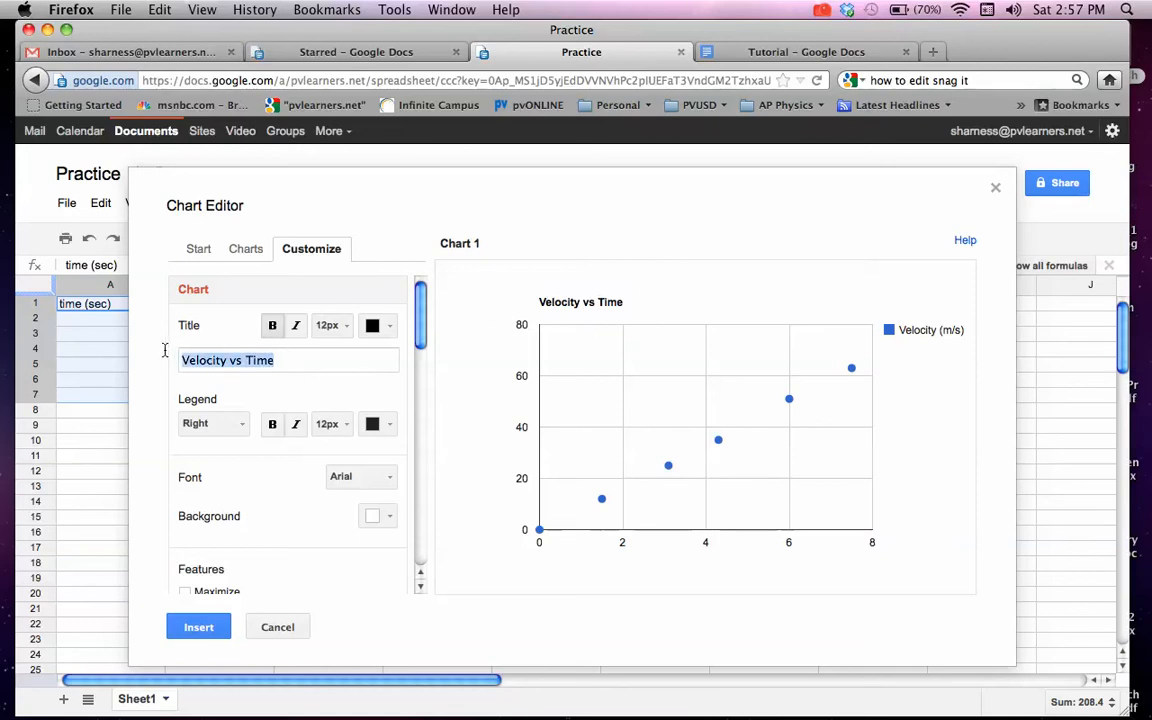
{"action": "left_click", "coordinate": [346, 331]}
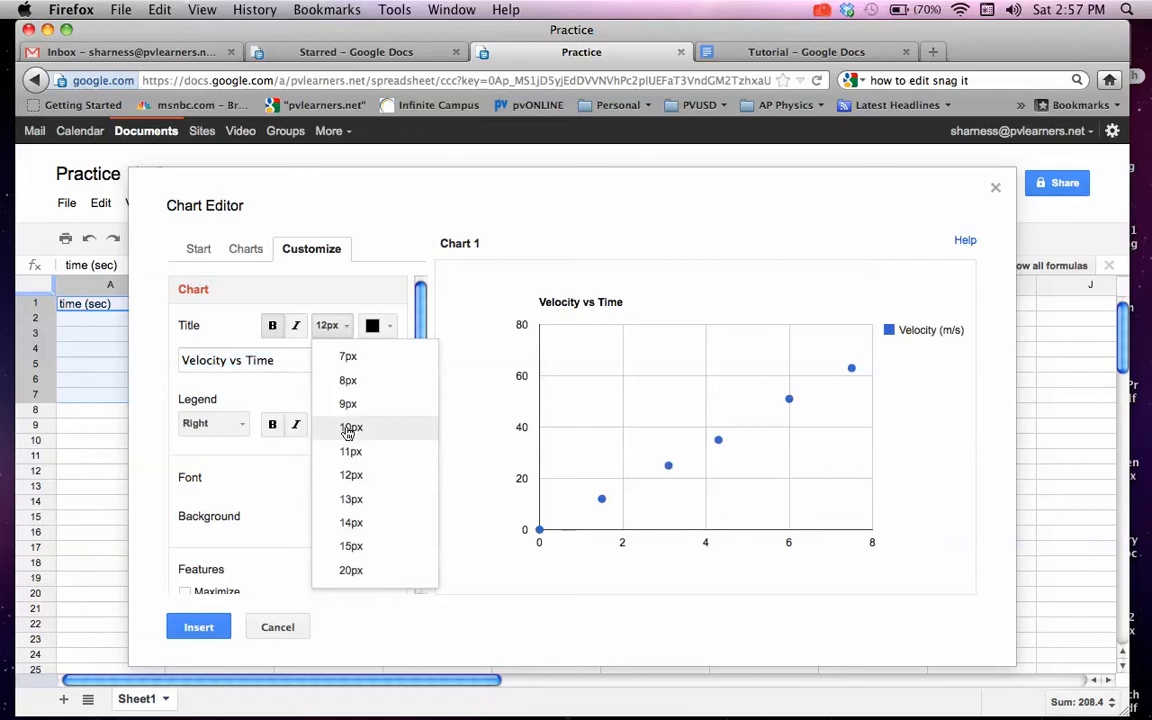
{"action": "left_click", "coordinate": [351, 547]}
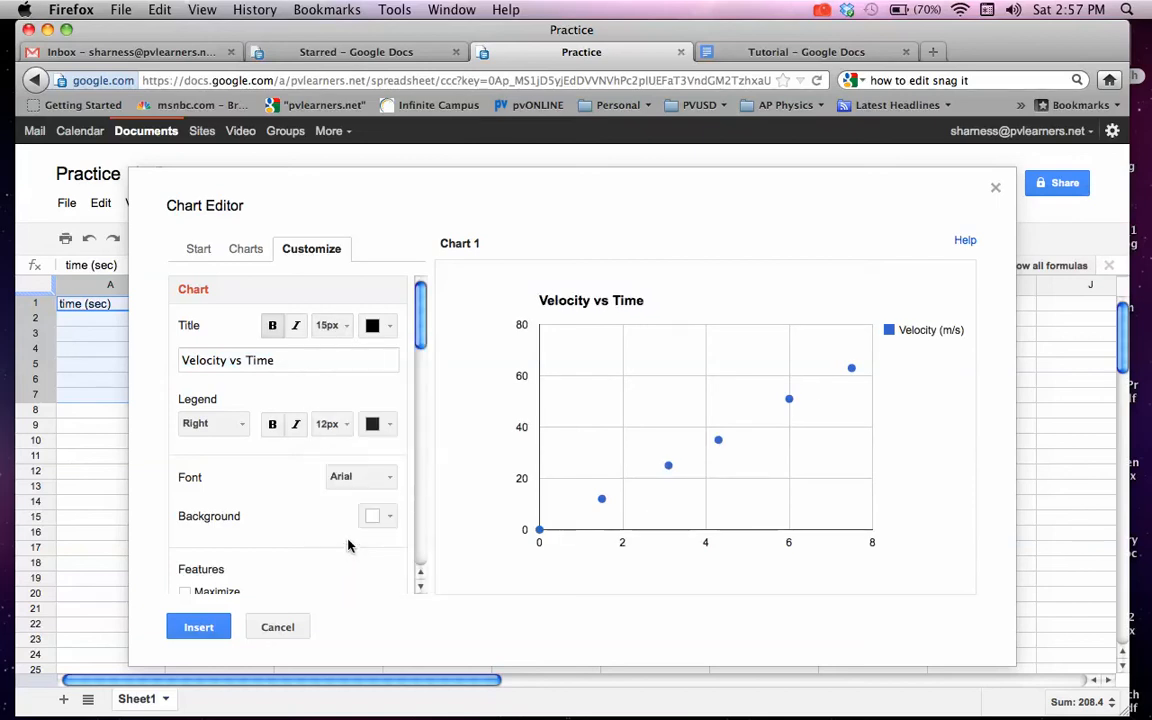
{"action": "left_click", "coordinate": [388, 326]}
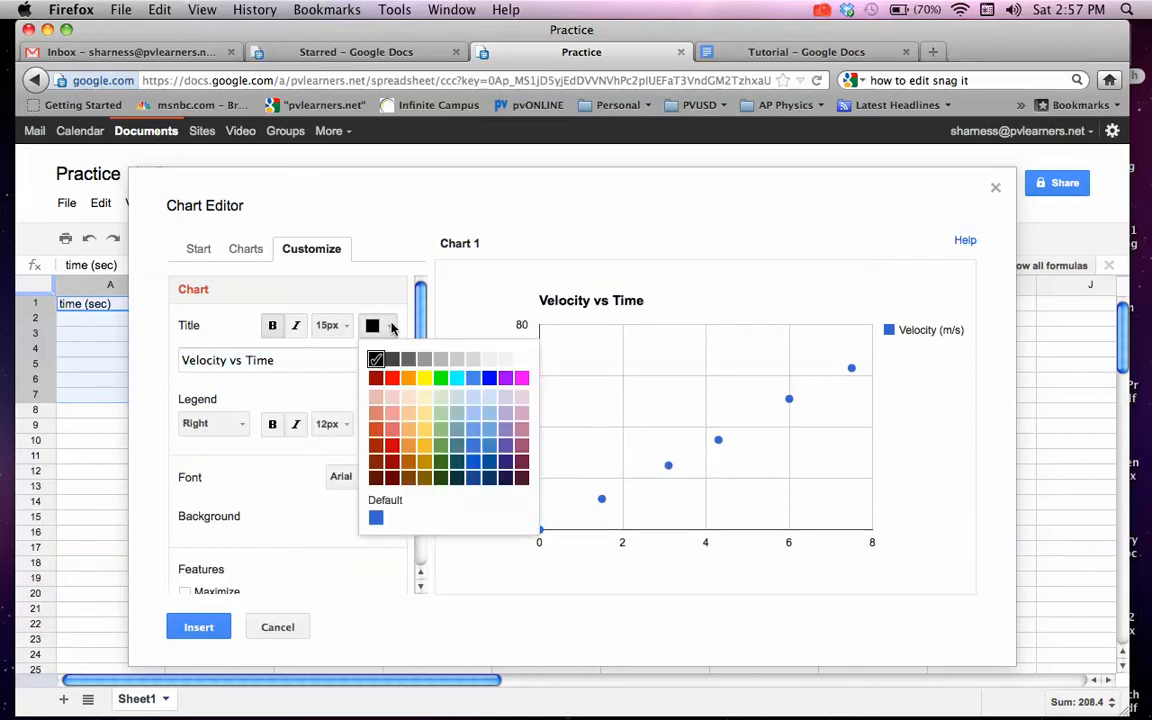
{"action": "left_click", "coordinate": [391, 449]}
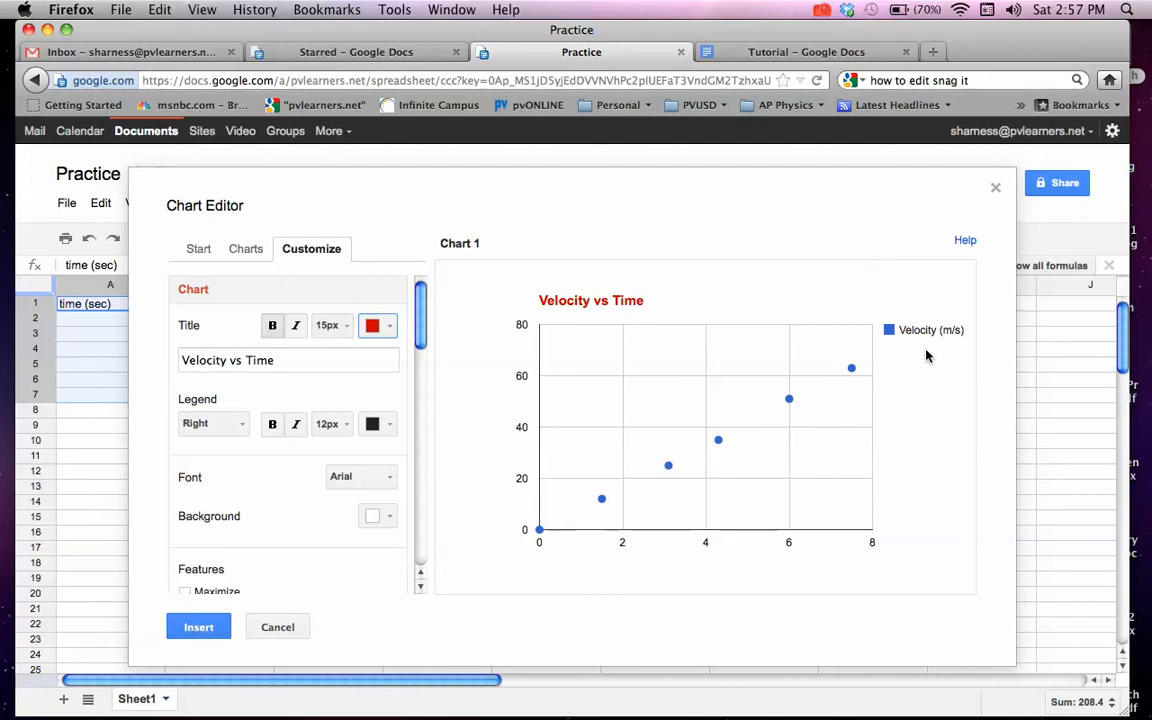
Set the chart legend to None and title the horizontal axis "Time (sec)" with a minimum of 0
{"action": "left_click", "coordinate": [242, 426]}
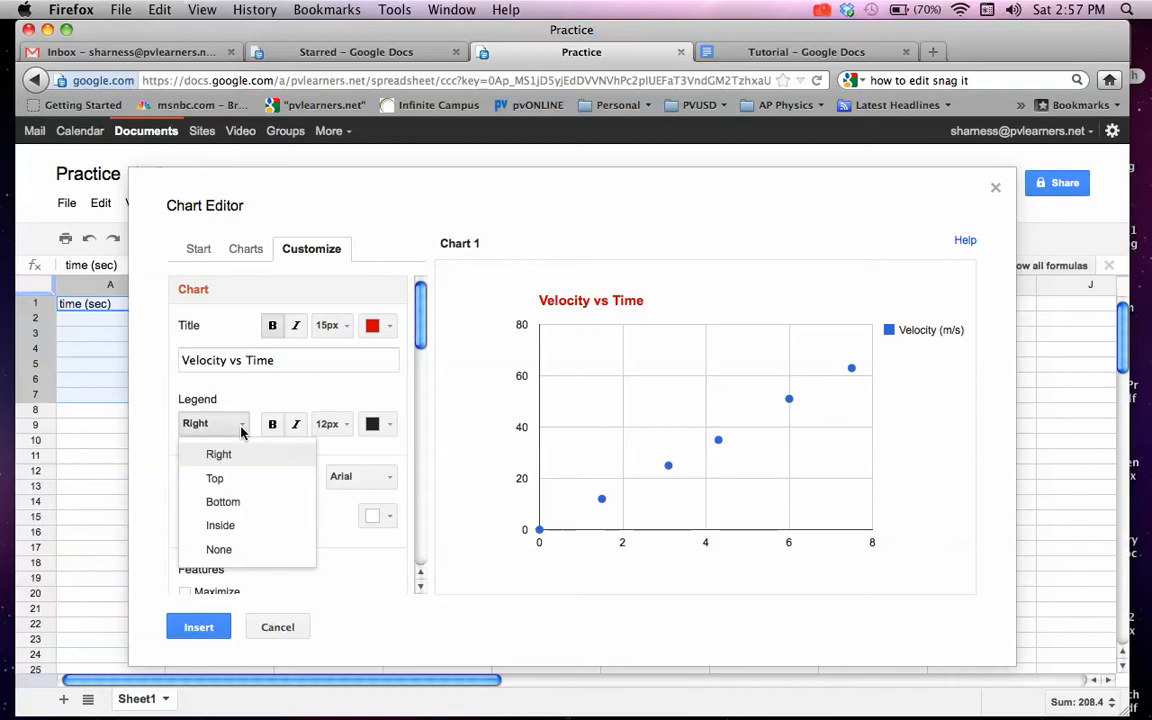
{"action": "left_click", "coordinate": [220, 547]}
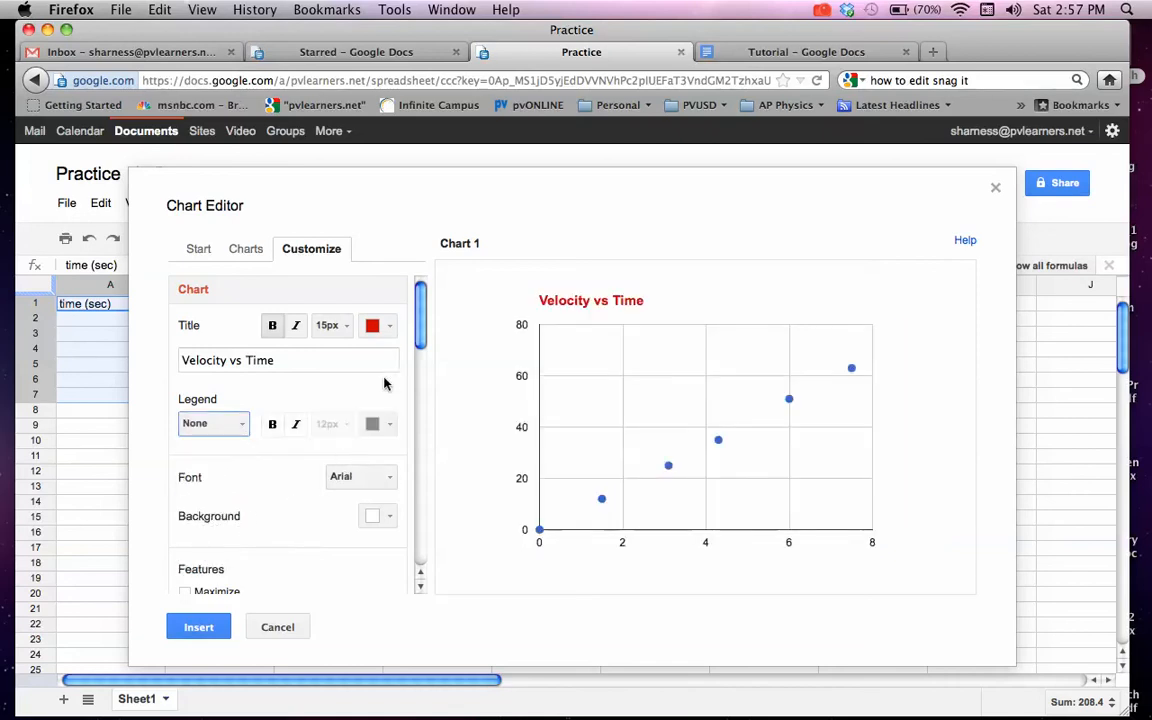
{"action": "left_click_drag", "start_coordinate": [419, 340], "coordinate": [421, 413]}
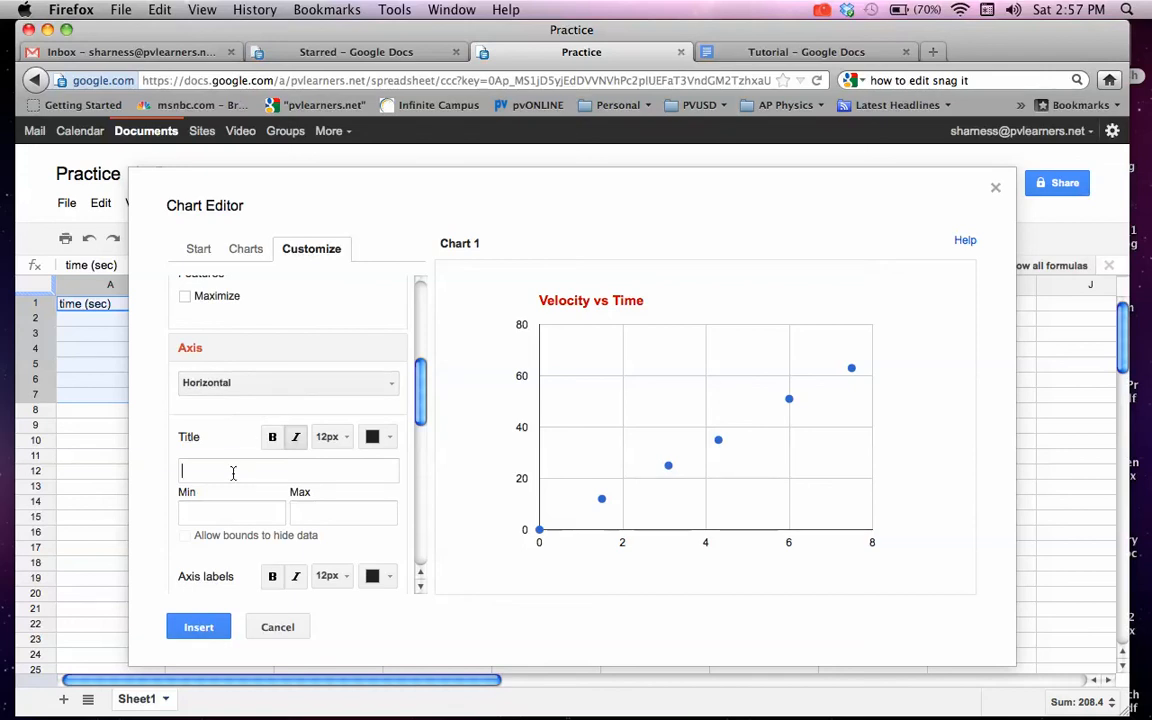
{"action": "type", "text": "Time (sec)"}
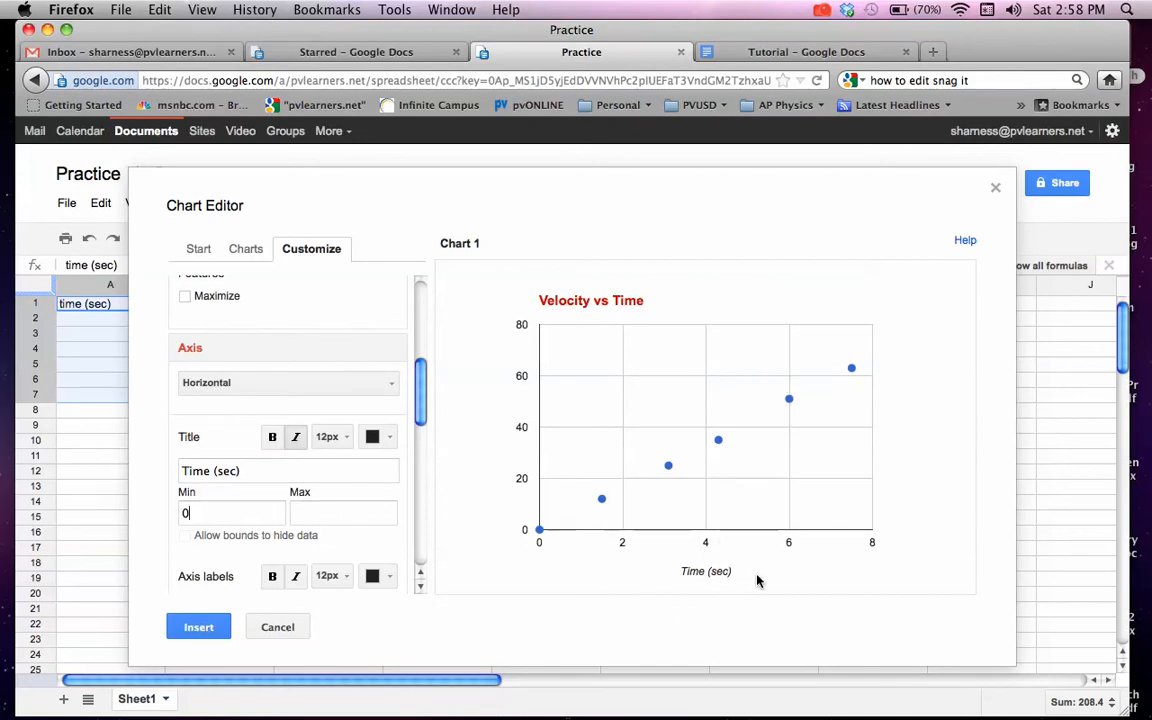
Title the left vertical axis "Velocity (m/s)" and set its minimum to 0
{"action": "left_click", "coordinate": [392, 385]}
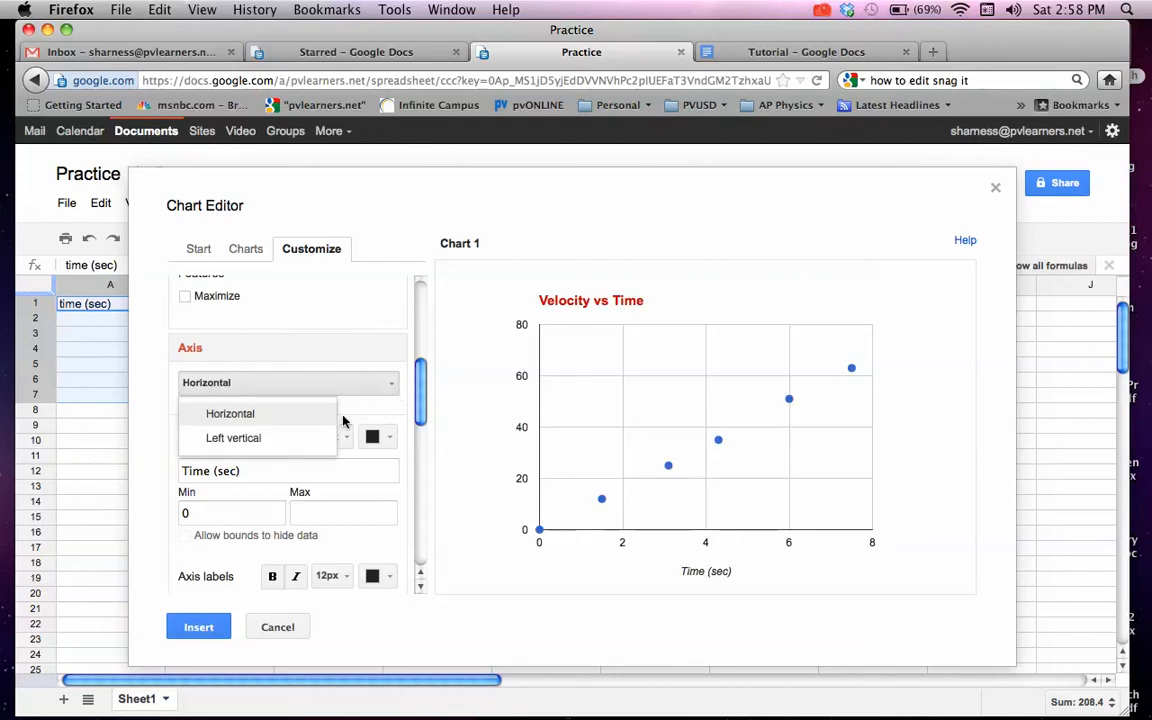
{"action": "left_click", "coordinate": [321, 437]}
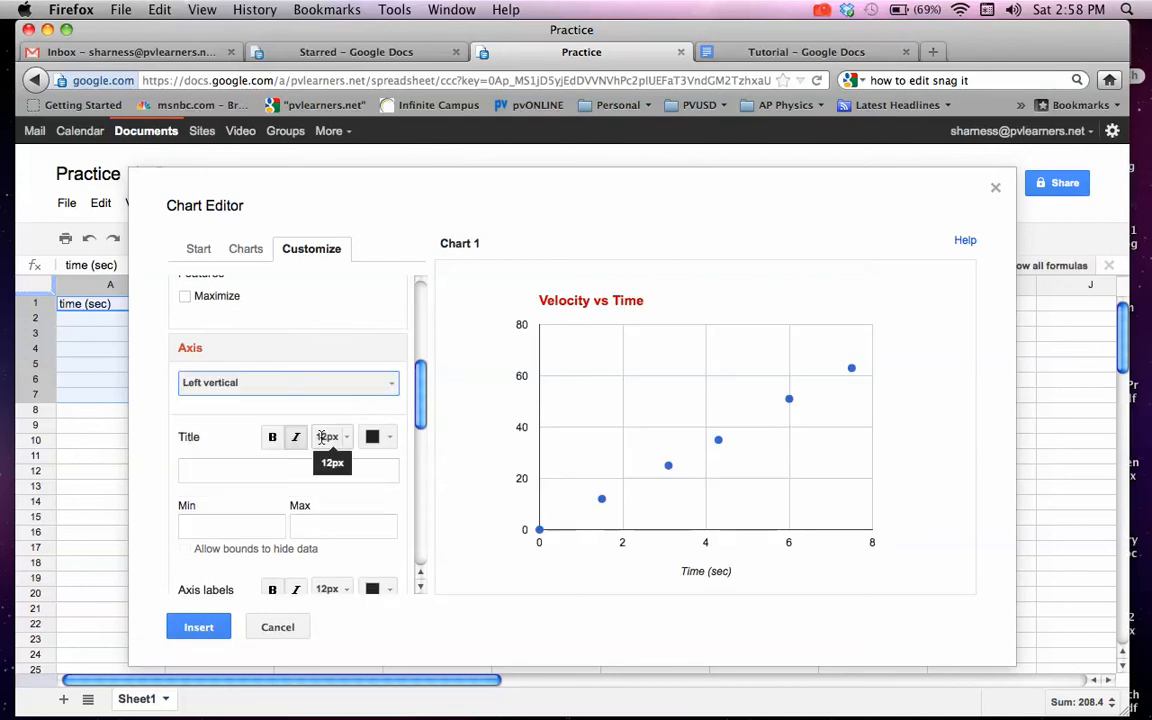
{"action": "left_click", "coordinate": [212, 478]}
{"action": "type", "text": "Vel"}
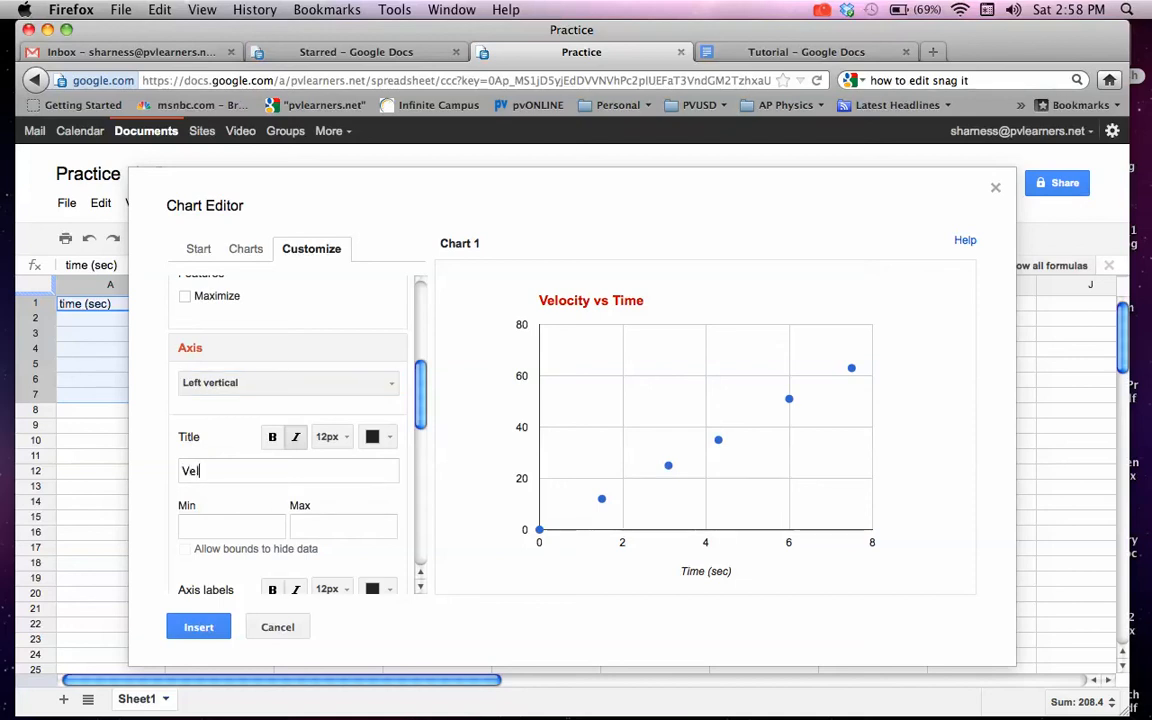
{"action": "type", "text": "ocity (m/s)"}
{"action": "left_click", "coordinate": [238, 531]}
{"action": "type", "text": "0"}
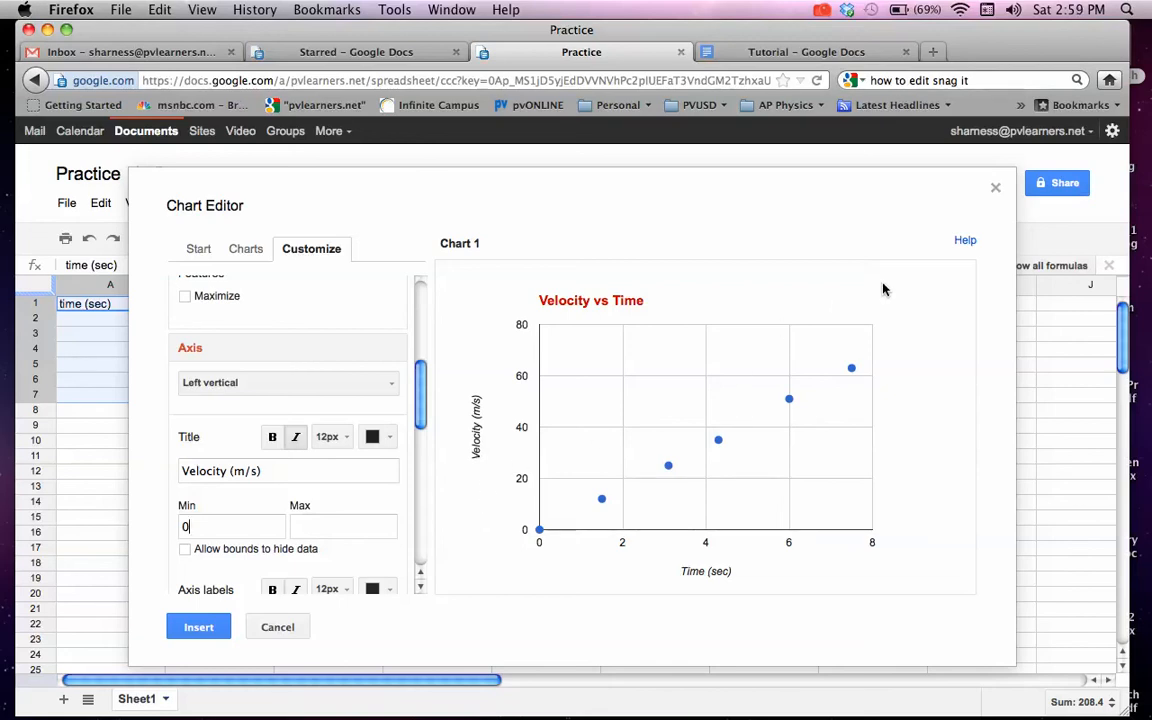
Insert the customized scatter chart into the sheet and copy the chart
{"action": "left_click", "coordinate": [210, 618]}
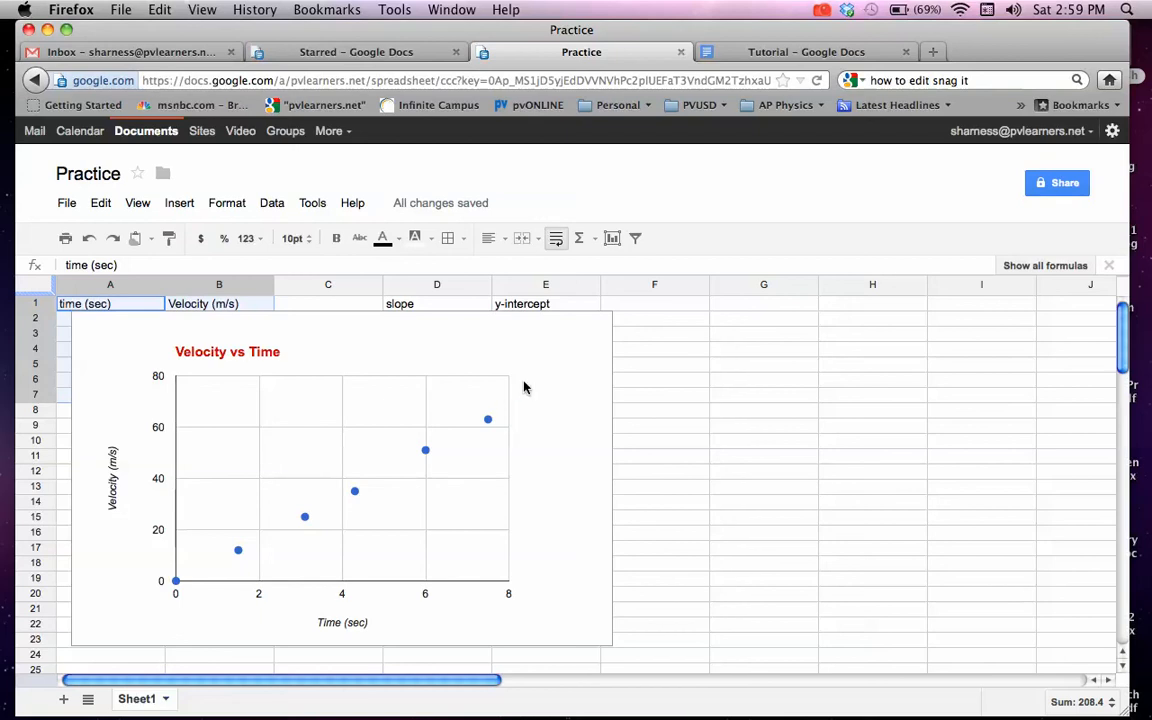
{"action": "left_click", "coordinate": [594, 328]}
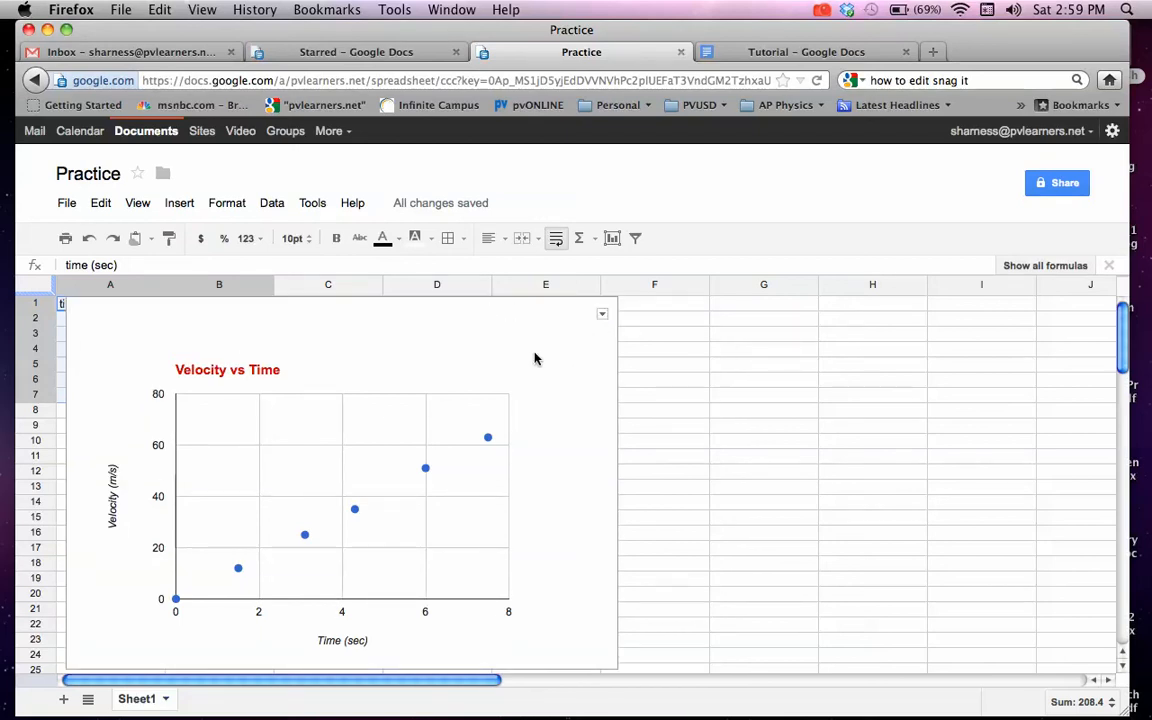
{"action": "left_click", "coordinate": [602, 317]}
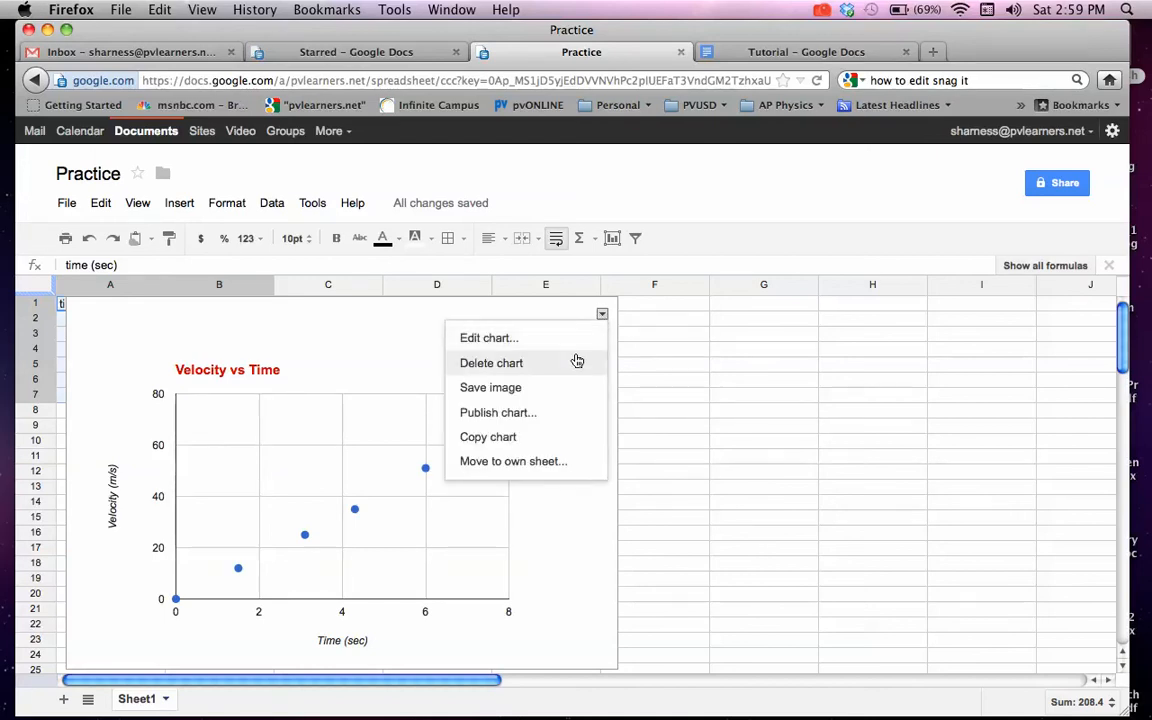
{"action": "left_click", "coordinate": [543, 438]}
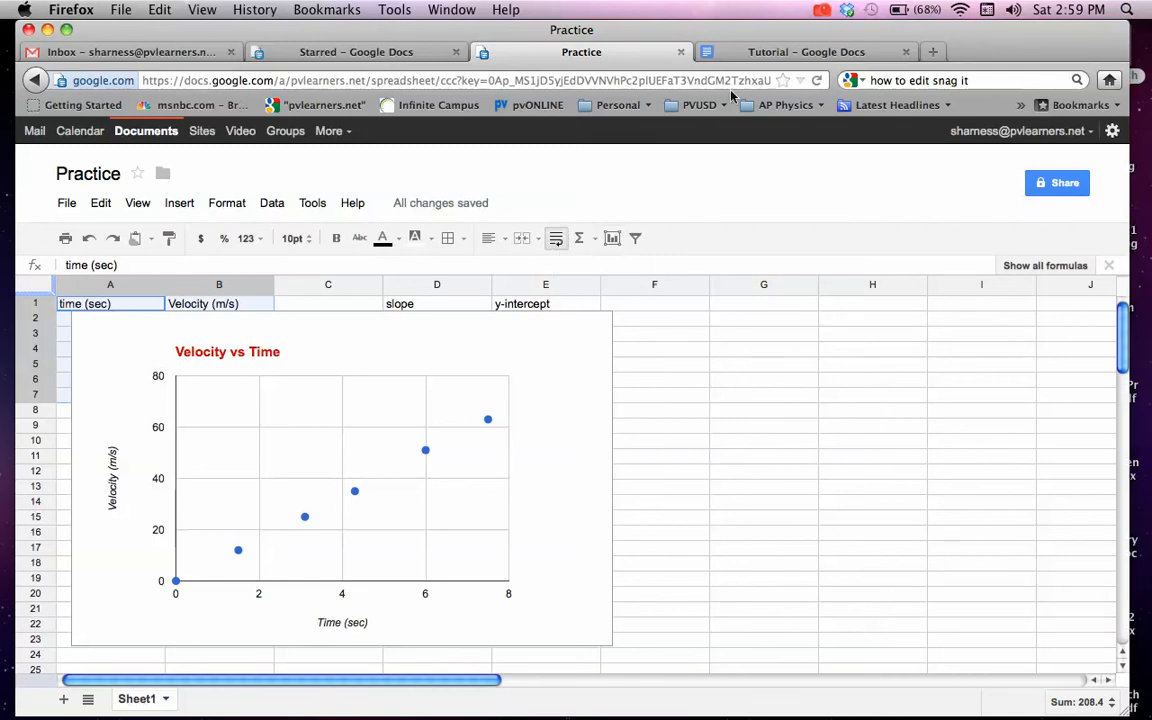
Switch to the Tutorial document and add an empty line below the graph instructions of item 2
{"action": "left_click", "coordinate": [758, 52]}
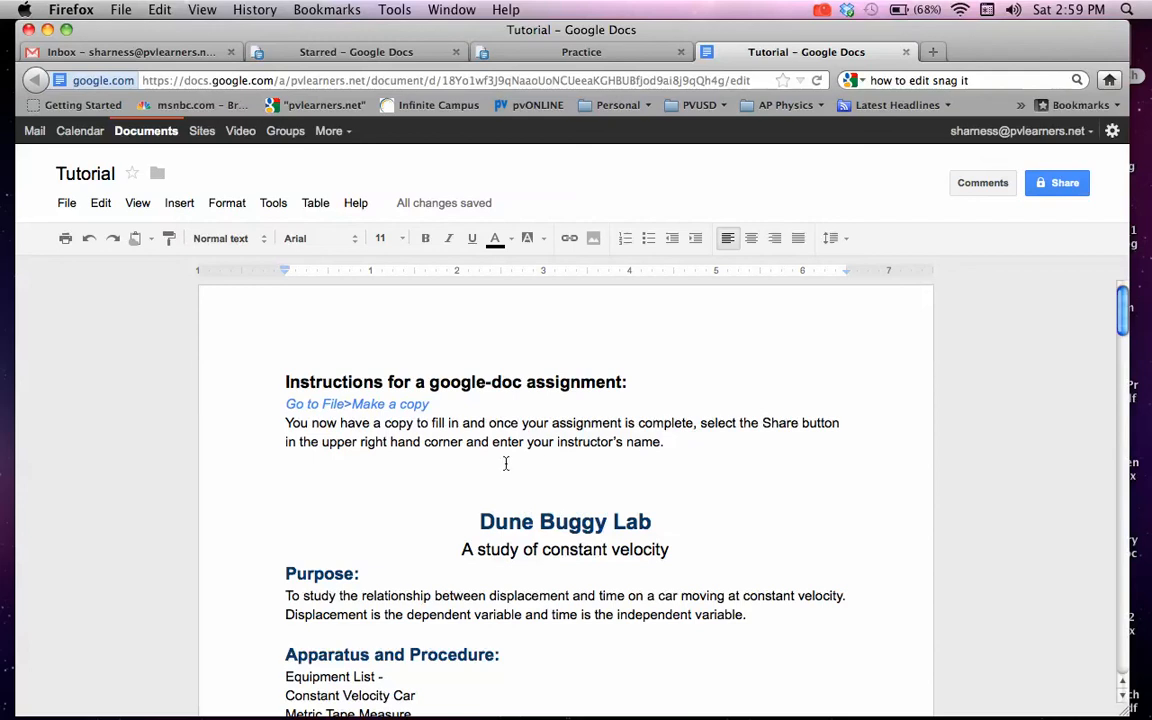
{"action": "scroll", "coordinate": [506, 463], "scroll_direction": "down", "scroll_amount": 20}
{"action": "scroll", "coordinate": [506, 463], "scroll_direction": "down", "scroll_amount": 10}
{"action": "scroll", "coordinate": [506, 463], "scroll_direction": "up", "scroll_amount": 6}
{"action": "scroll", "coordinate": [505, 464], "scroll_direction": "up", "scroll_amount": 2}
{"action": "scroll", "coordinate": [505, 464], "scroll_direction": "down", "scroll_amount": 3}
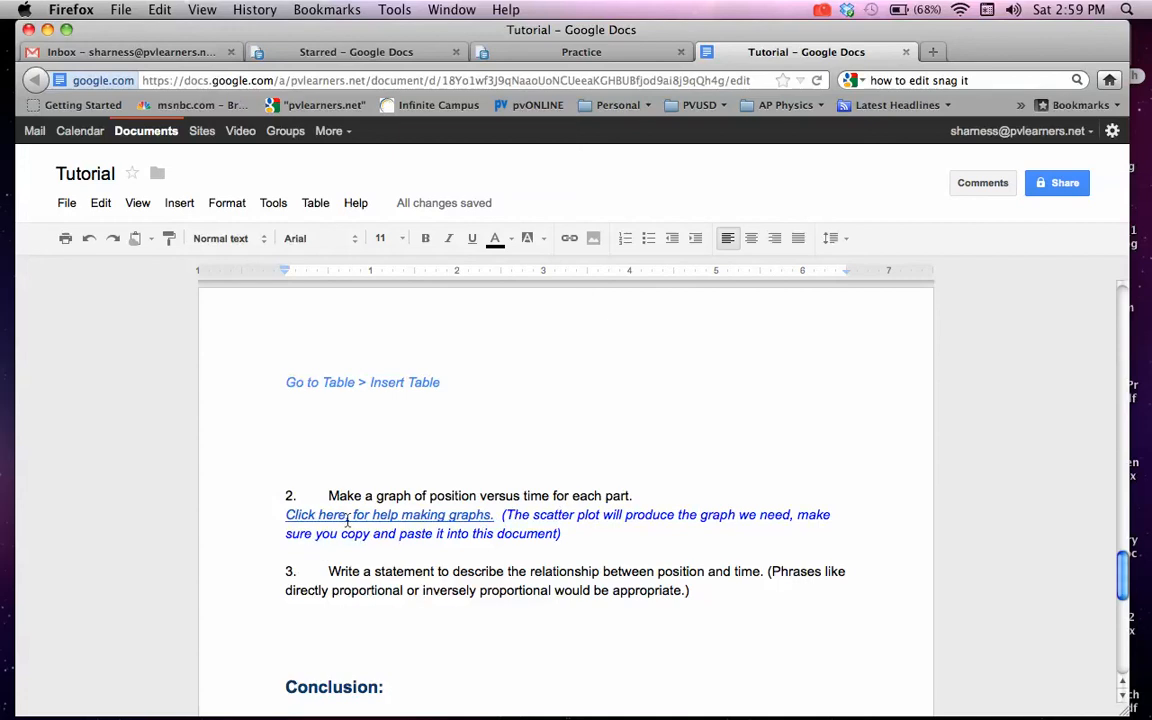
{"action": "left_click_drag", "start_coordinate": [327, 495], "coordinate": [411, 499]}
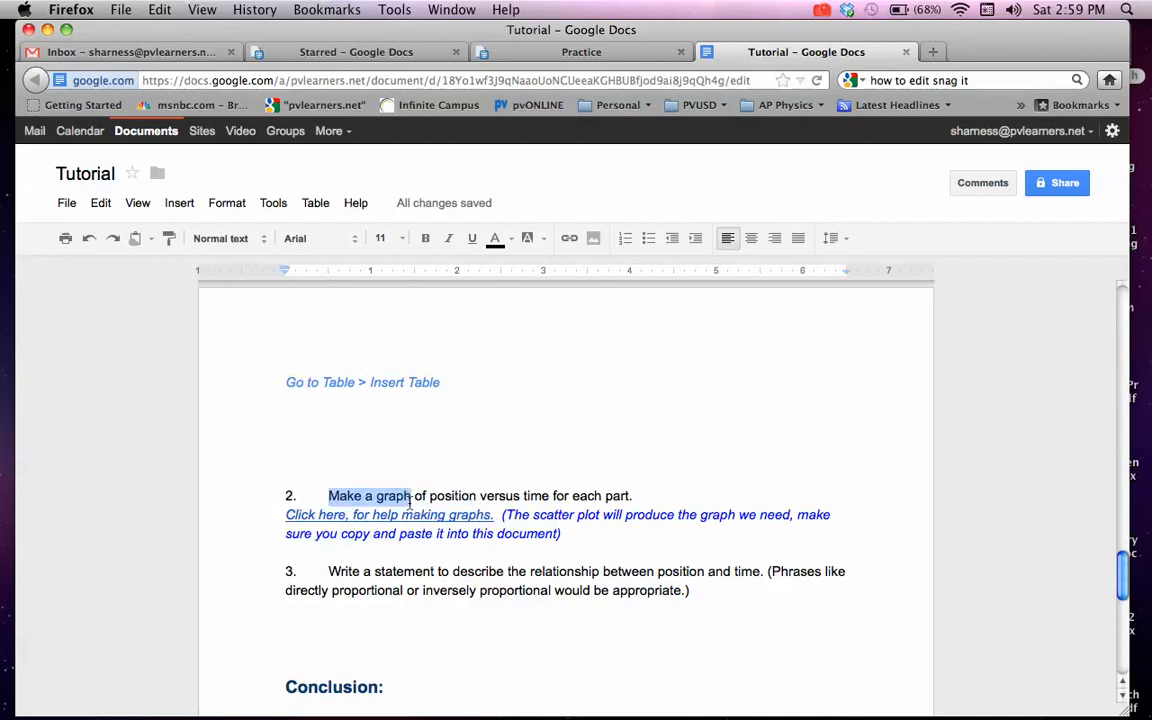
{"action": "left_click", "coordinate": [288, 550]}
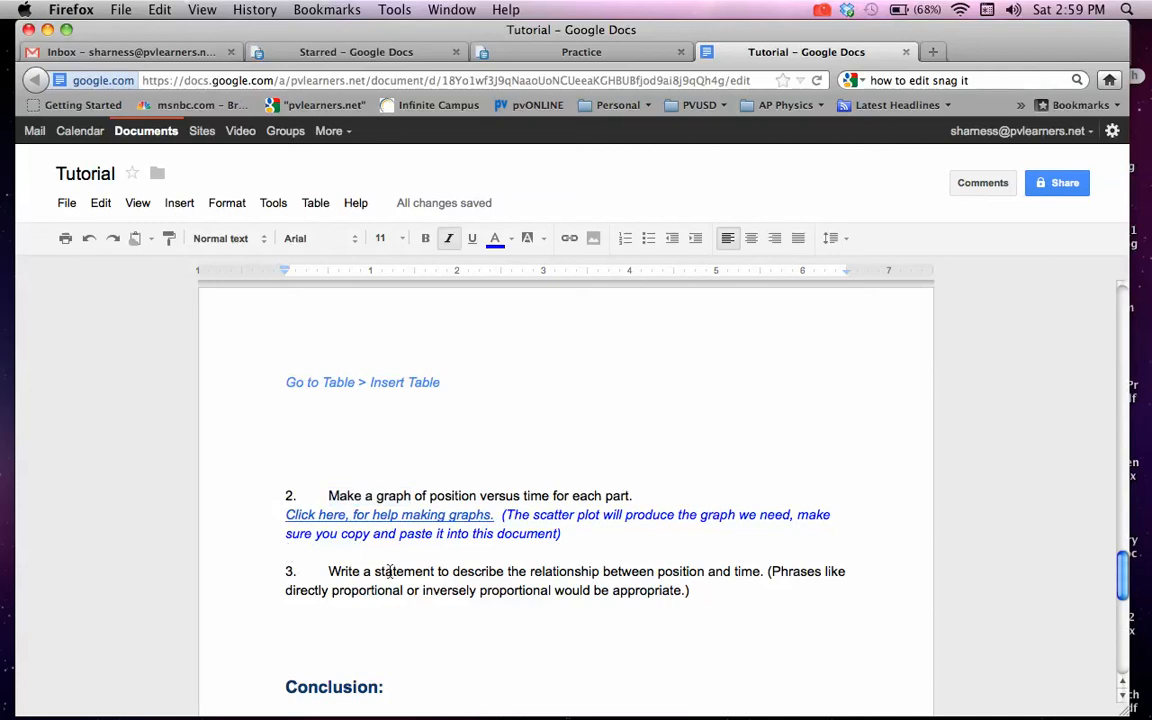
{"action": "key", "text": "Return"}
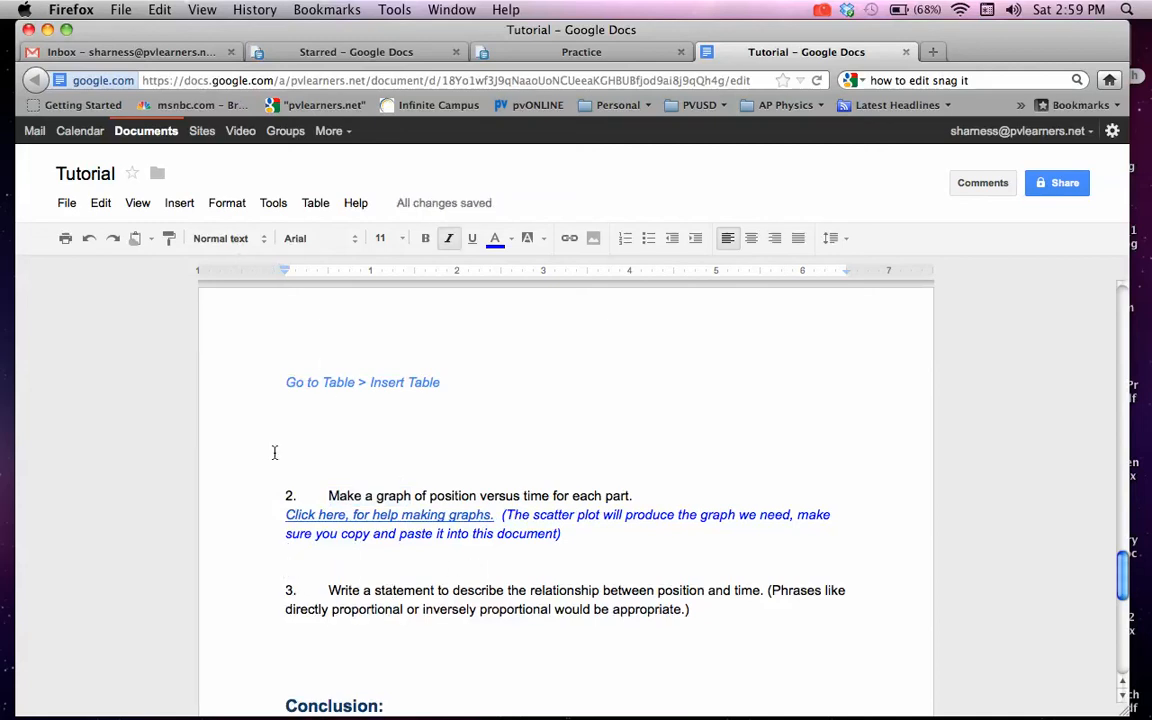
Paste the copied Velocity vs Time chart from the web clipboard between items 2 and 3 of the document
{"action": "left_click", "coordinate": [142, 240]}
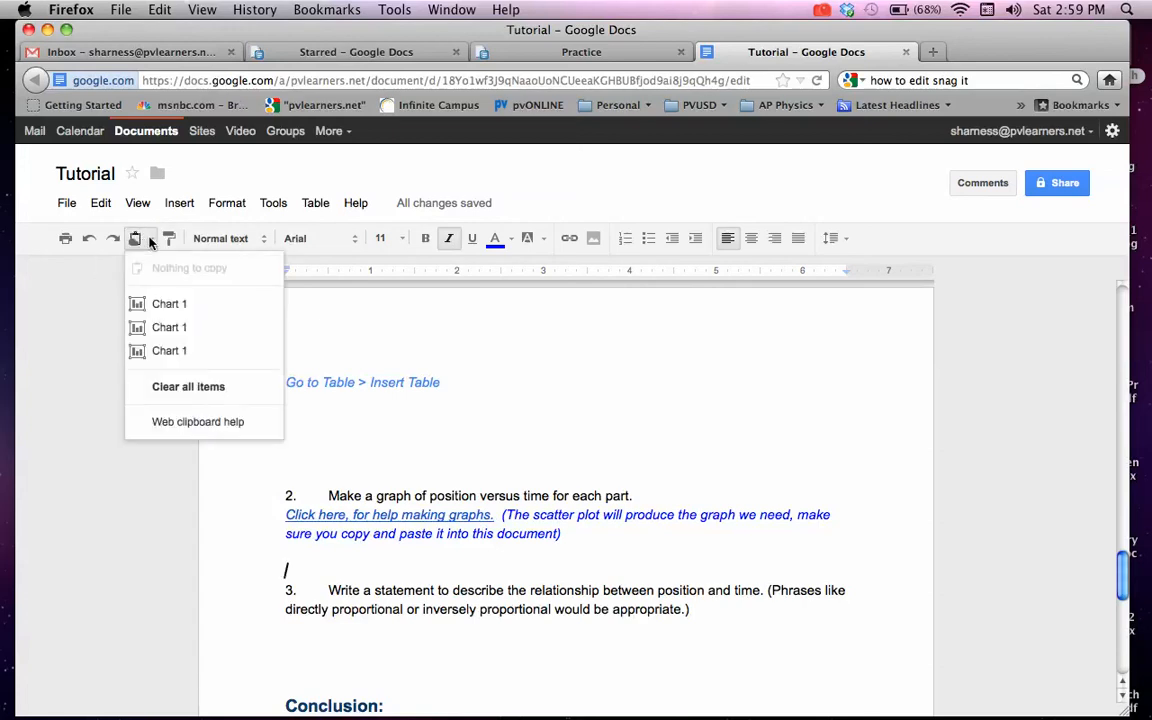
{"action": "mouse_move", "coordinate": [173, 311]}
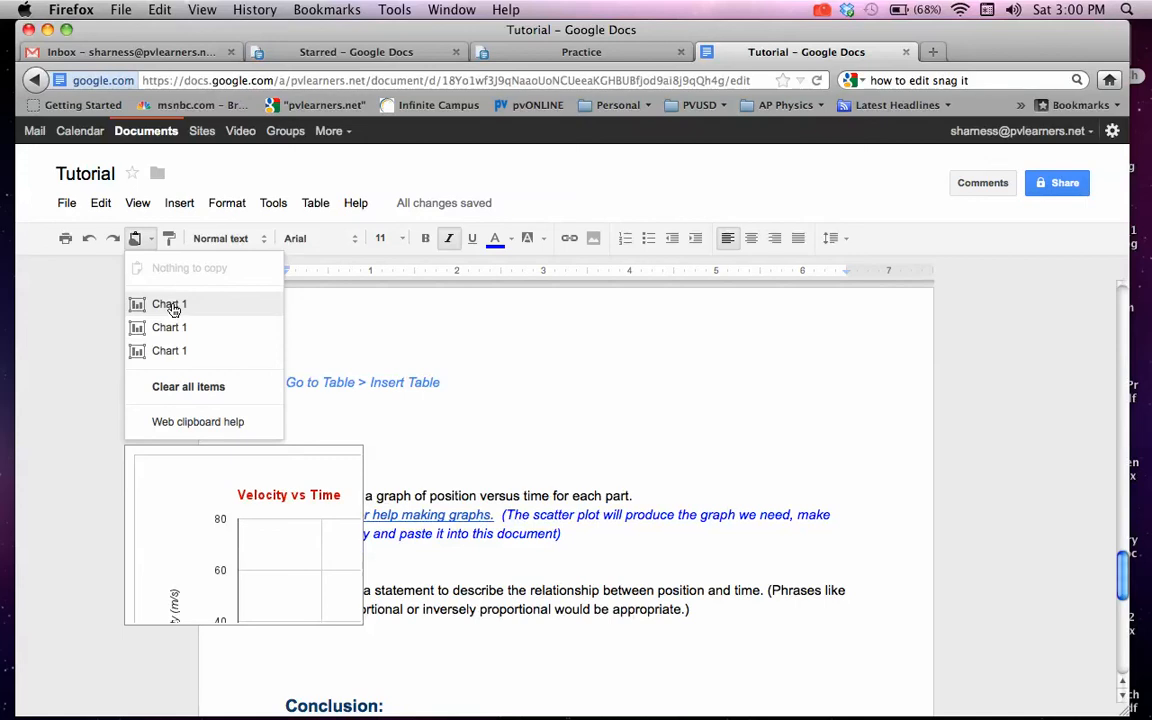
{"action": "left_click", "coordinate": [173, 310]}
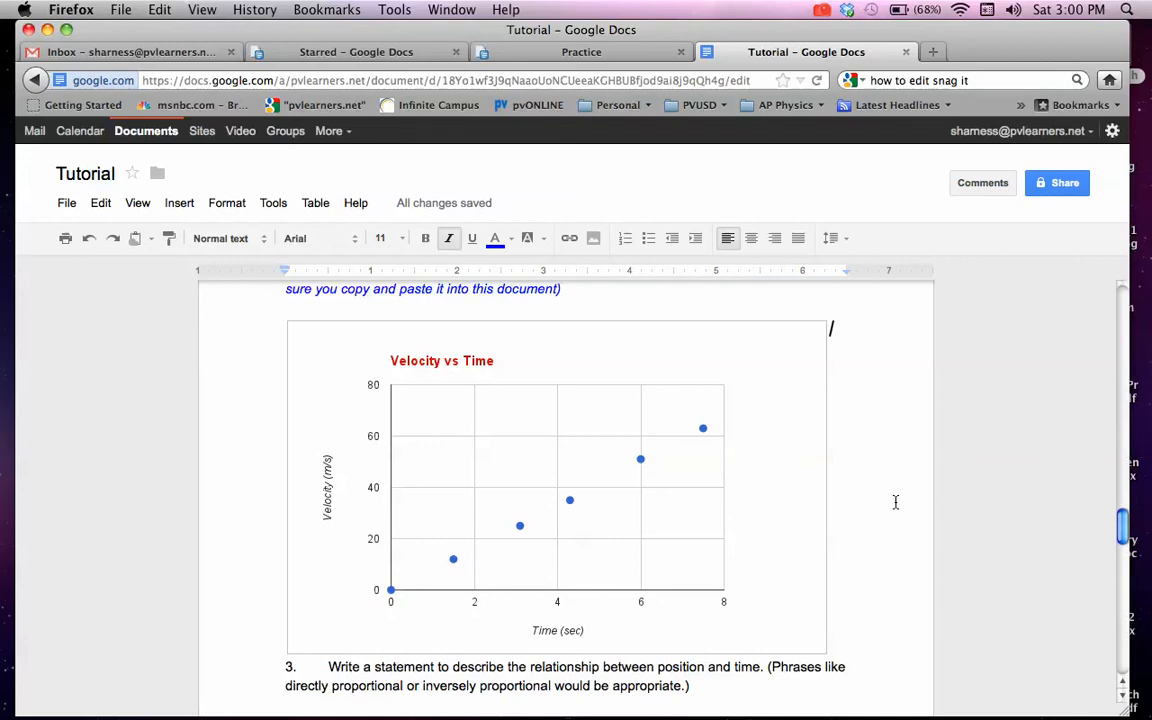
{"action": "scroll", "coordinate": [895, 502], "scroll_direction": "up", "scroll_amount": 5}
{"action": "scroll", "coordinate": [895, 502], "scroll_direction": "down", "scroll_amount": 3}
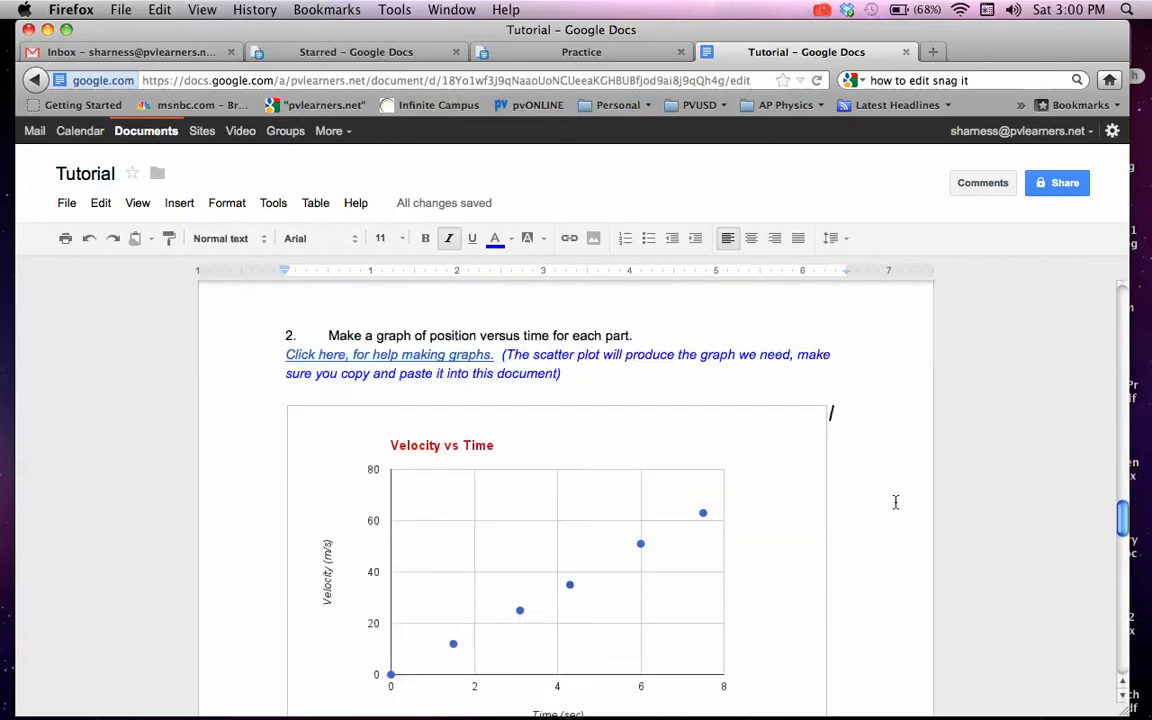
{"action": "scroll", "coordinate": [895, 502], "scroll_direction": "down", "scroll_amount": 3}
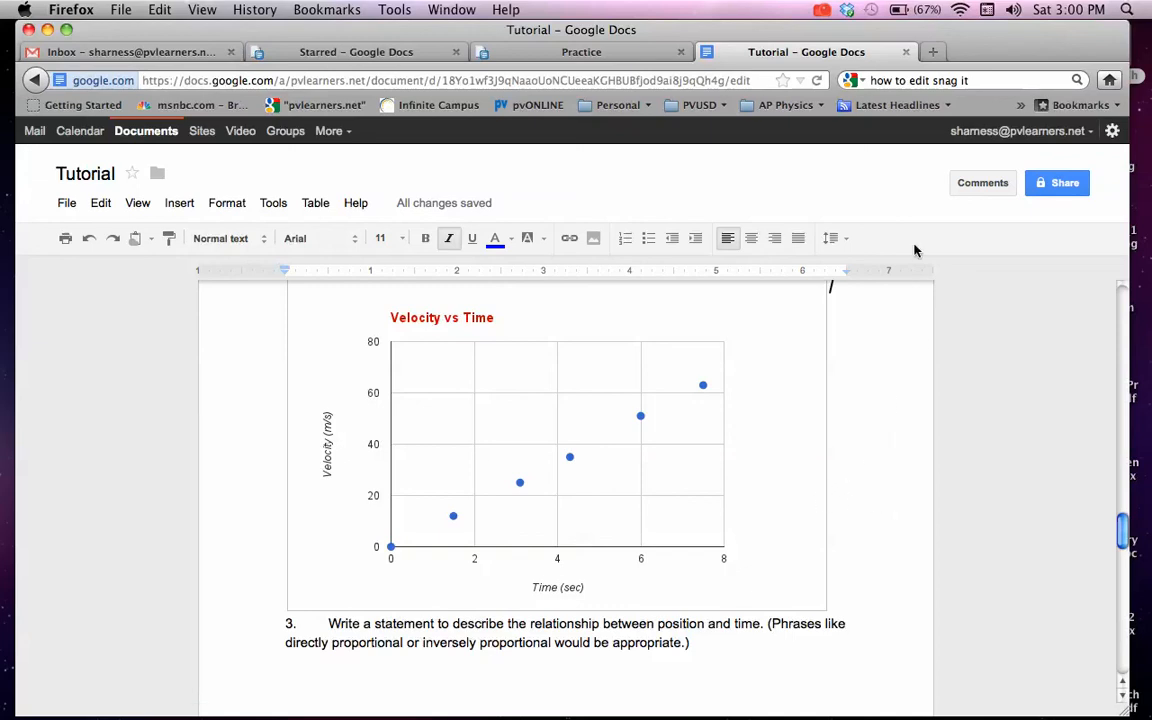
{"action": "left_click", "coordinate": [822, 10]}
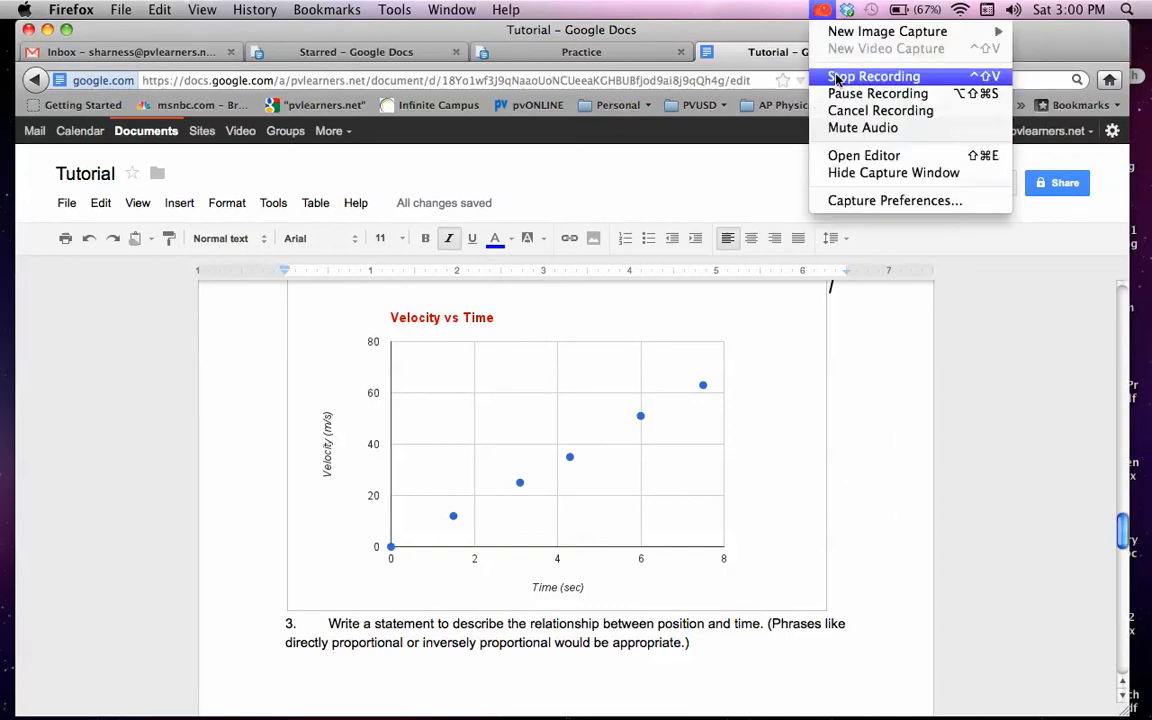